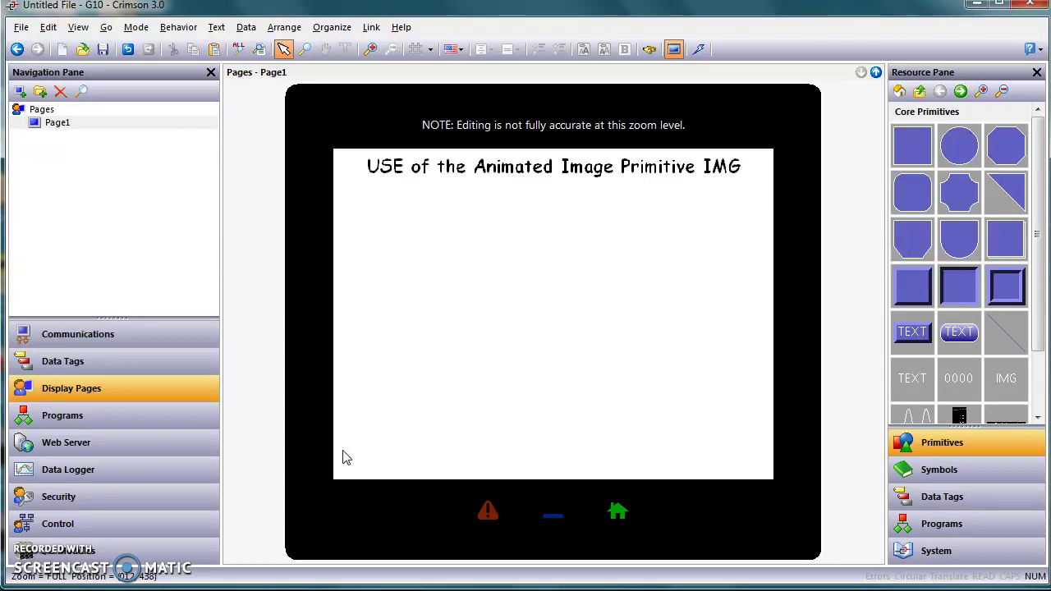
Create a new internal data tag named INT_tag.
left_click(462, 425)
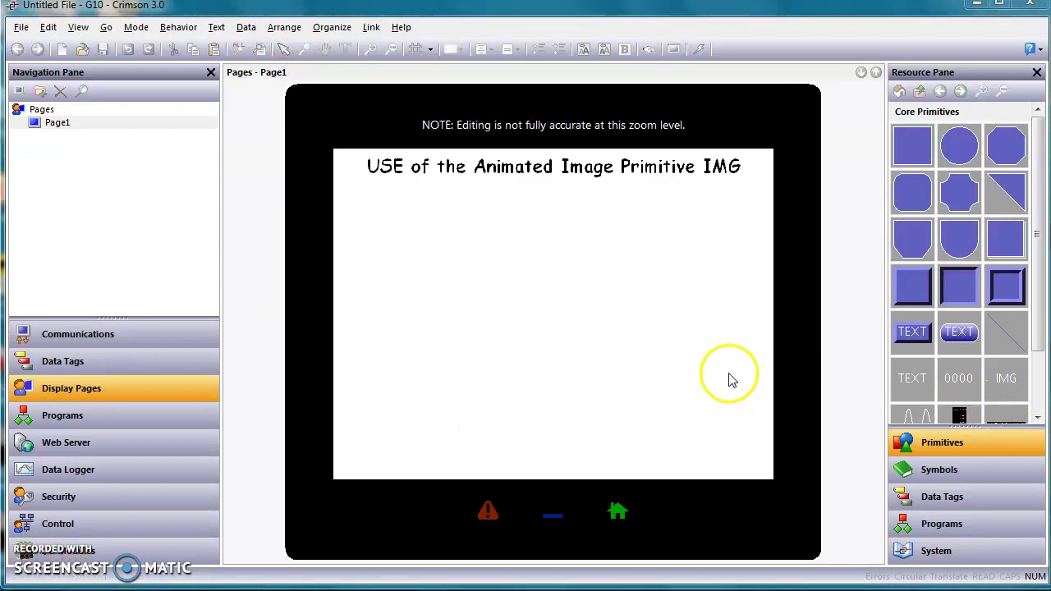
left_click_drag(728, 380, 456, 375)
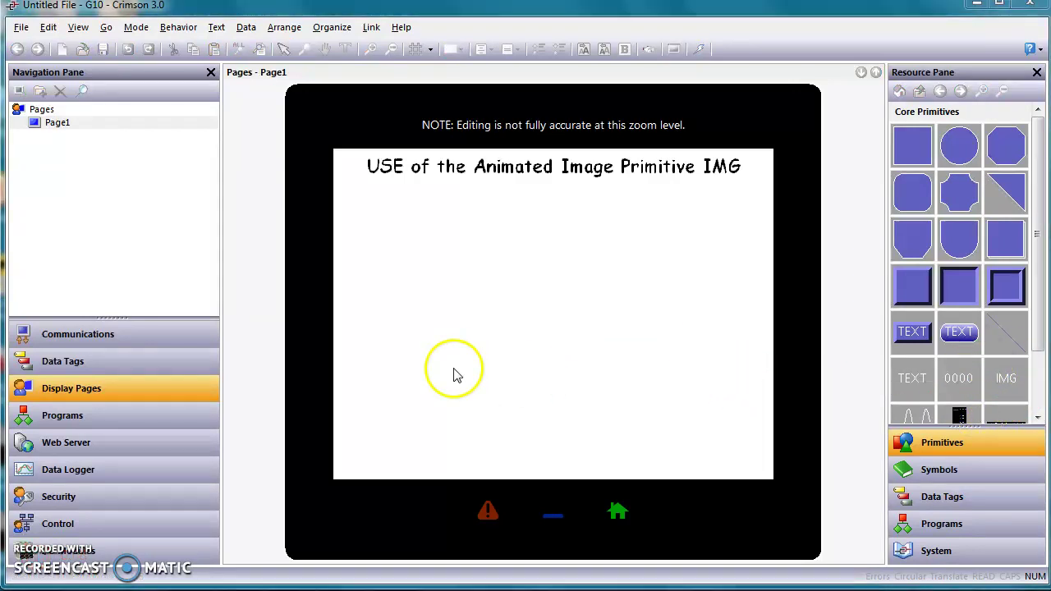
left_click(138, 373)
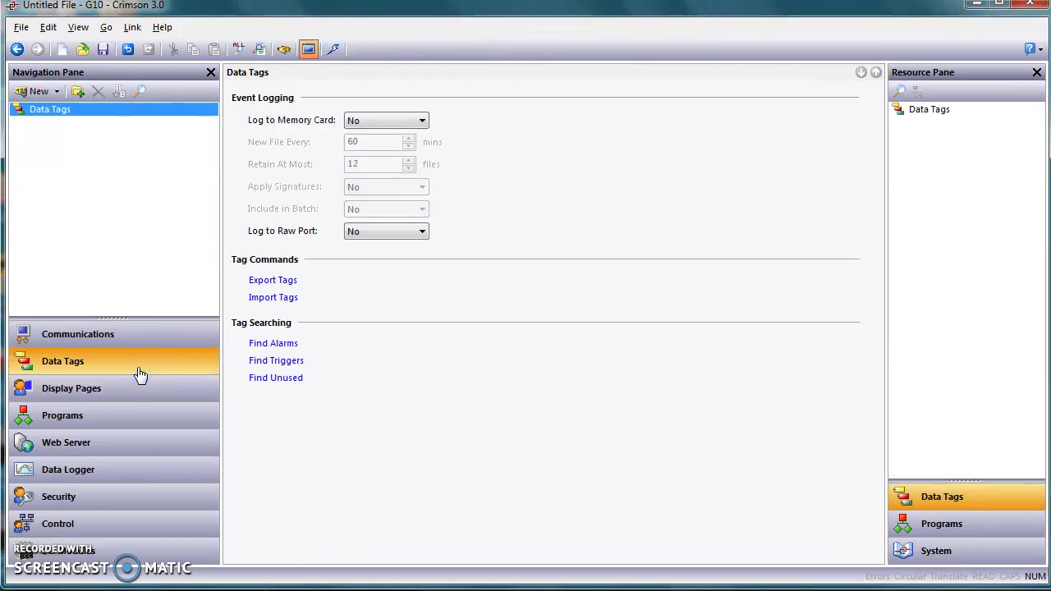
left_click(35, 91)
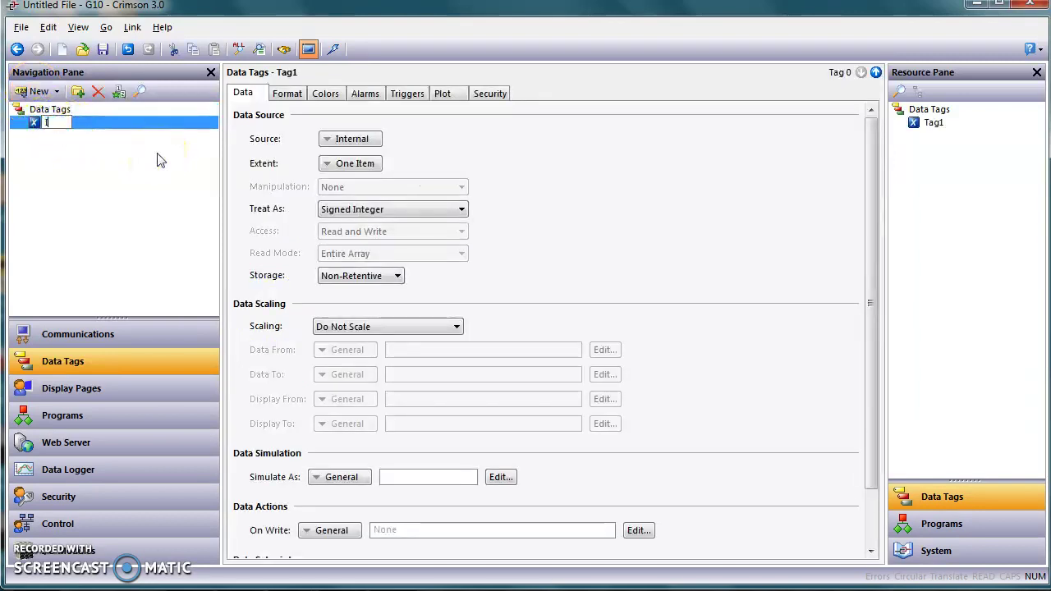
type("INT_tag")
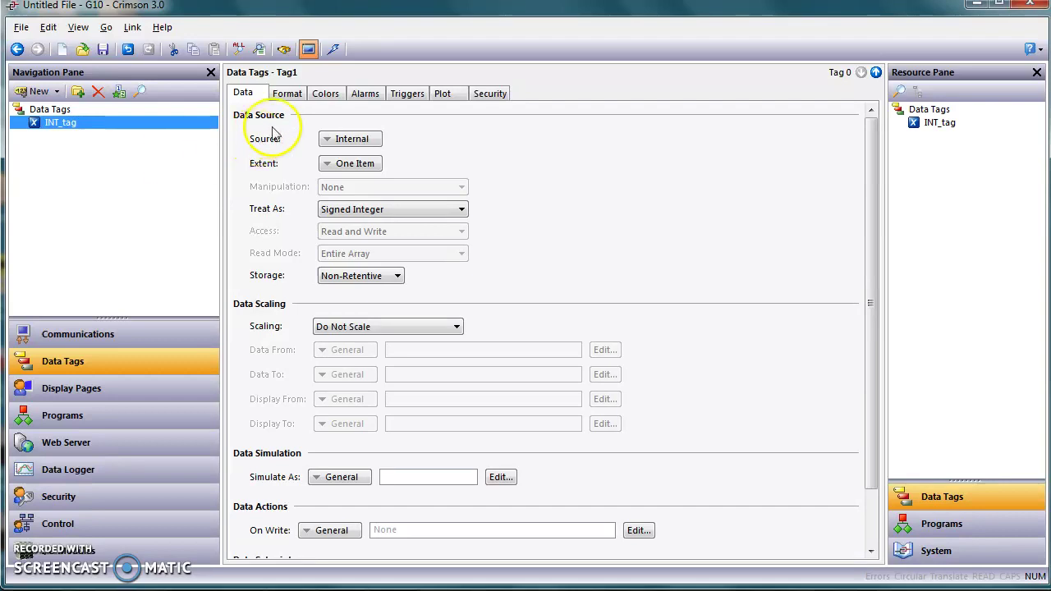
Give INT_tag a minimum limit of 0 and a maximum of 3, then return to Page1.
left_click(283, 95)
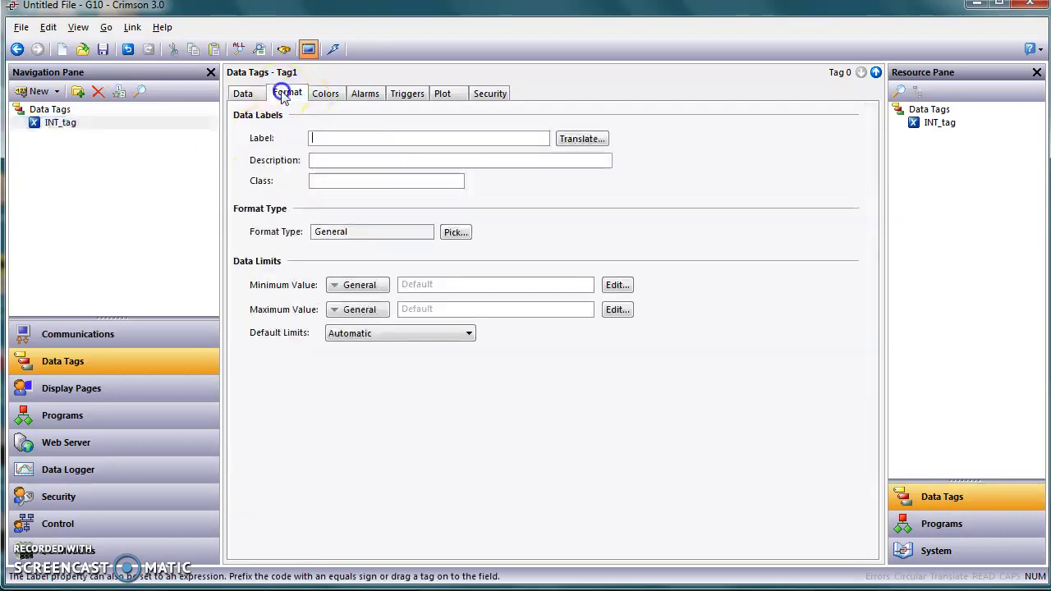
left_click(433, 285)
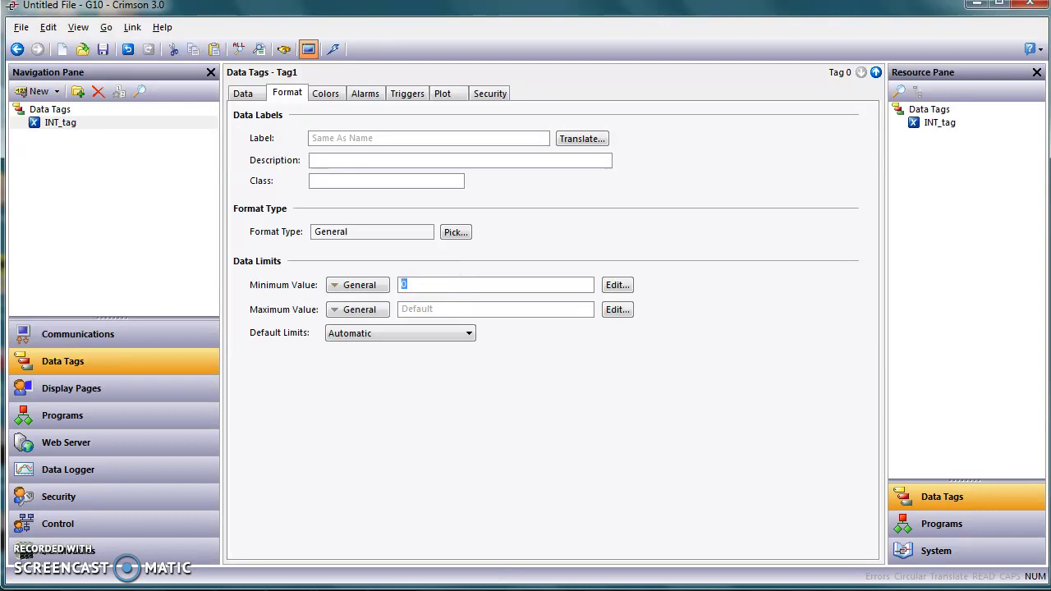
left_click(430, 307)
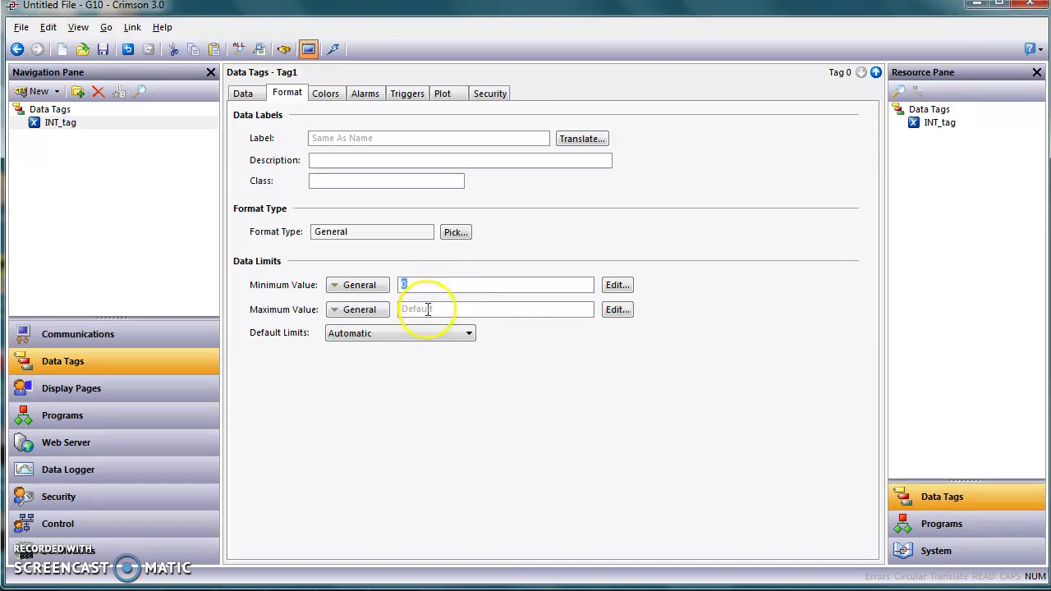
type("3")
left_click(498, 403)
left_click(138, 394)
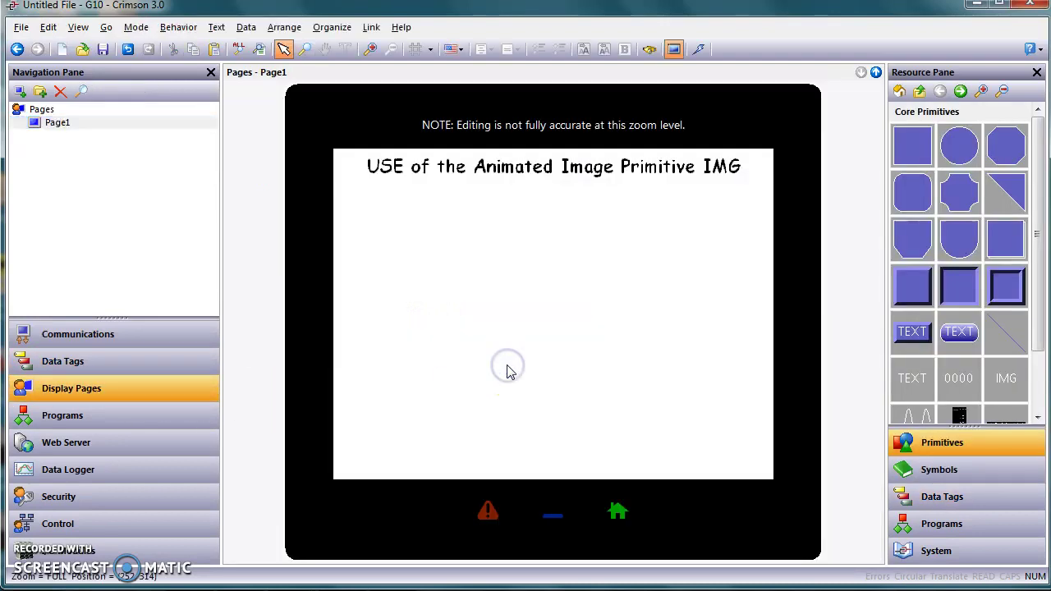
Drag INT_tag onto Page1's lower left as a data box and enlarge it.
left_click(977, 497)
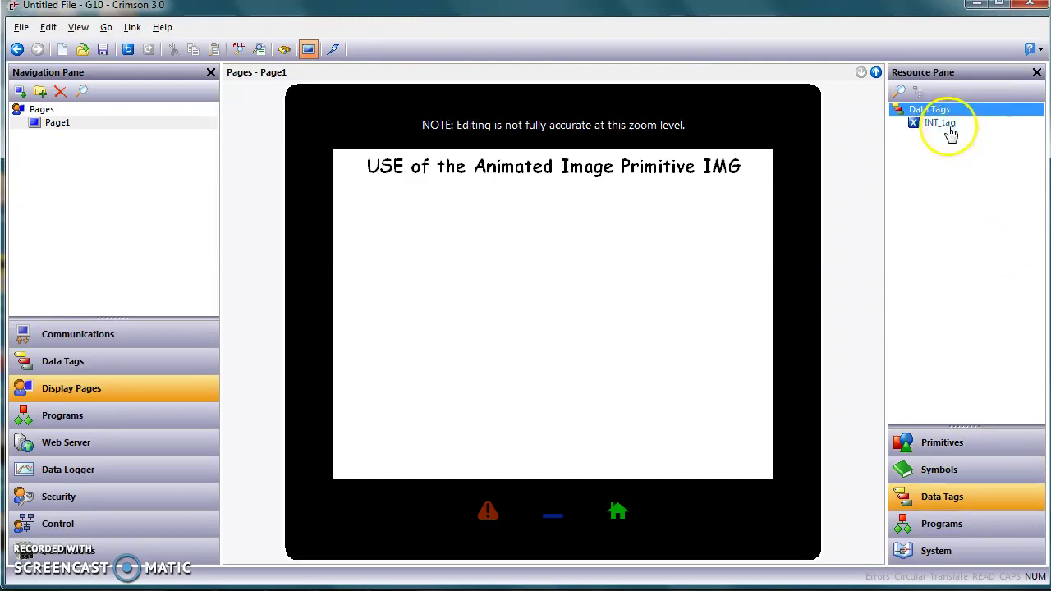
left_click_drag(950, 134, 450, 427)
left_click(500, 452)
left_click(441, 450)
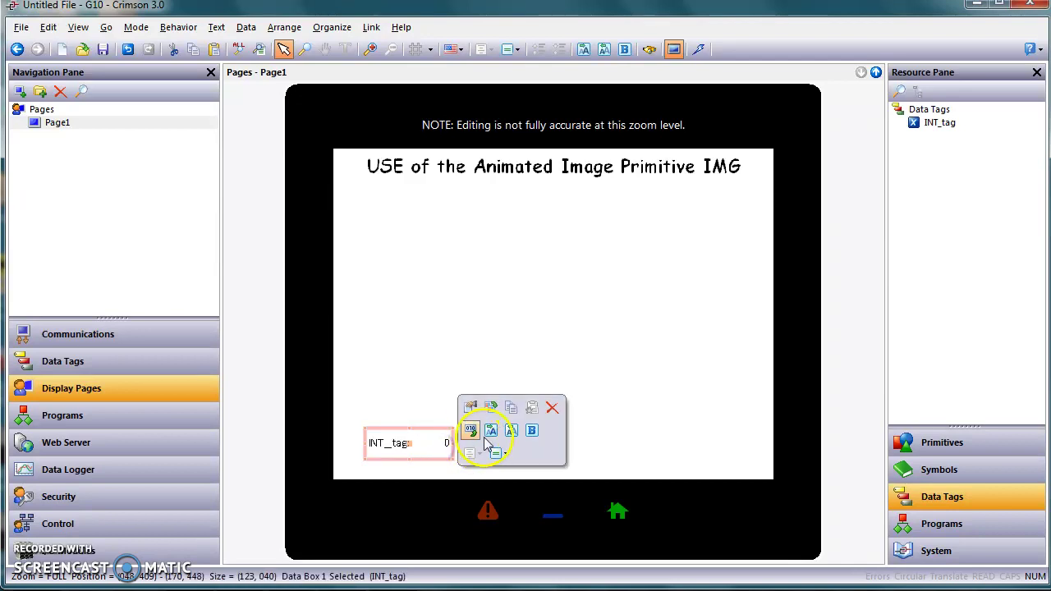
left_click(468, 438)
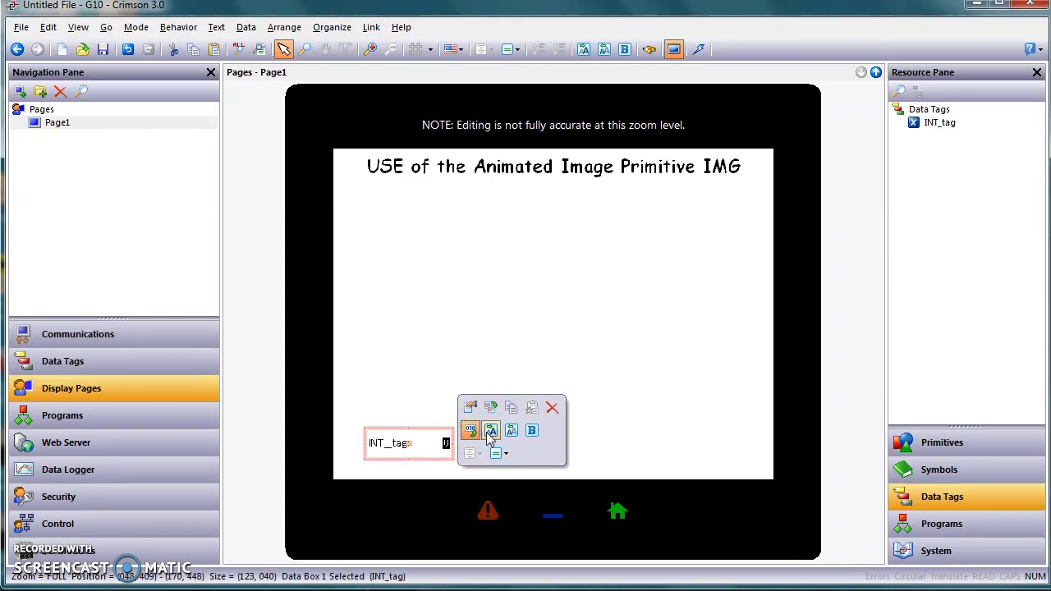
left_click(431, 445)
Give the INT_tag data box a Three Pixels red edge.
double_click(432, 450)
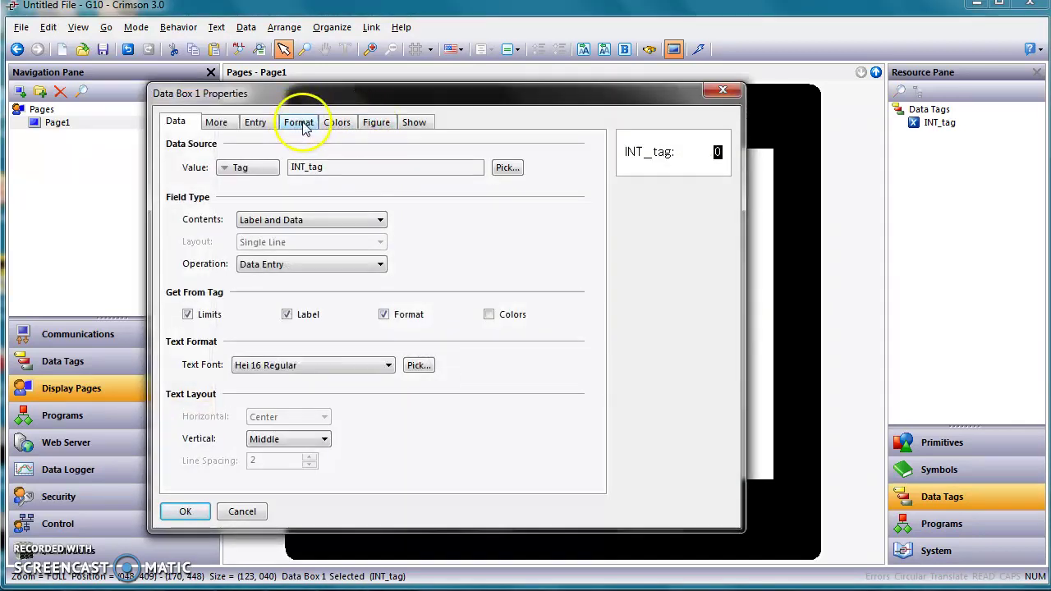
left_click(376, 123)
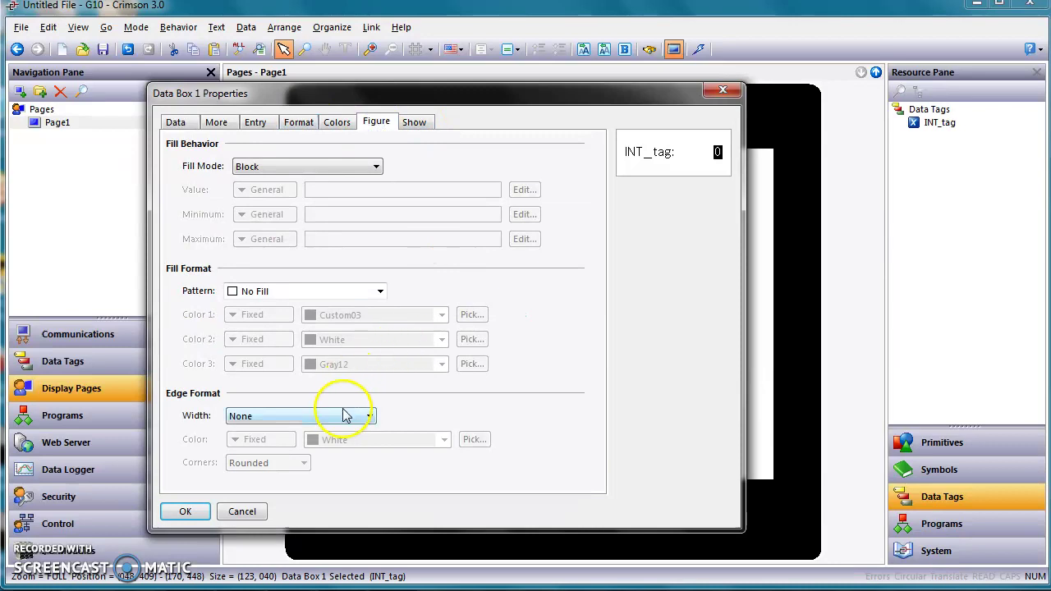
left_click(347, 416)
left_click(307, 457)
left_click(382, 440)
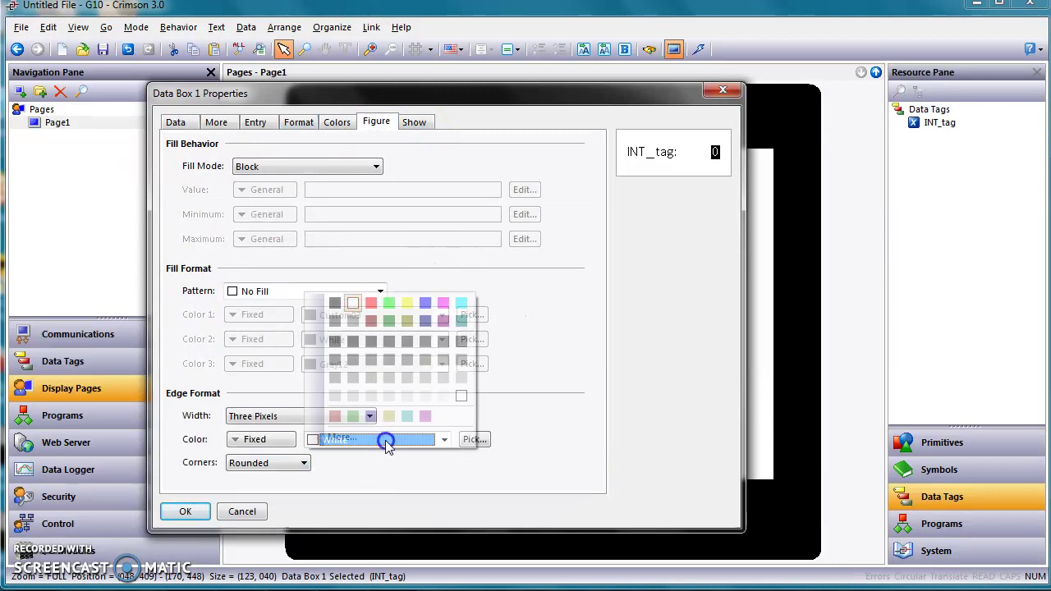
left_click(377, 306)
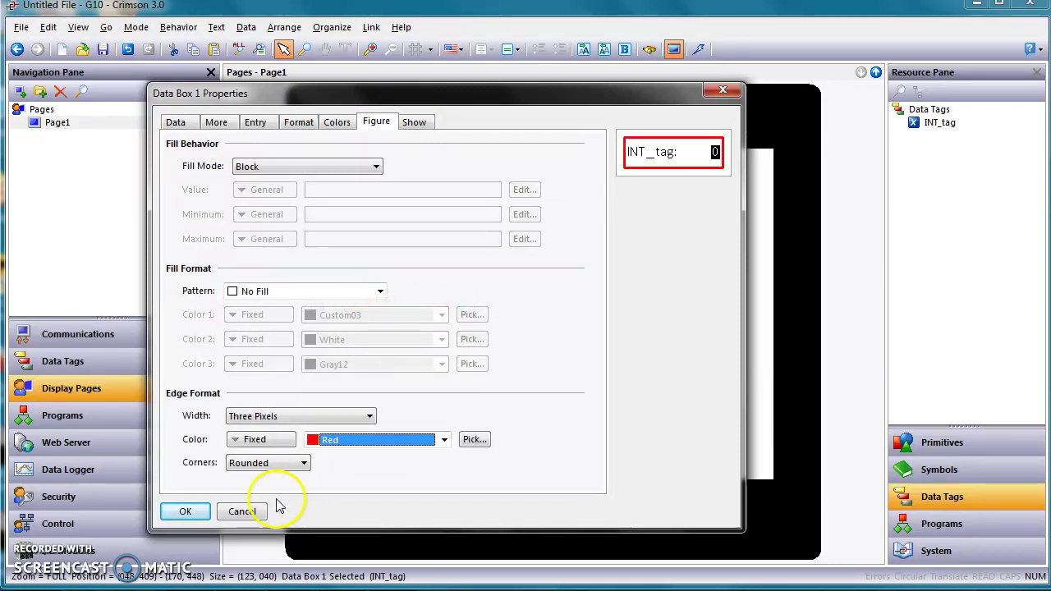
left_click(185, 511)
Widen the INT_tag data box to the right.
left_click(450, 446)
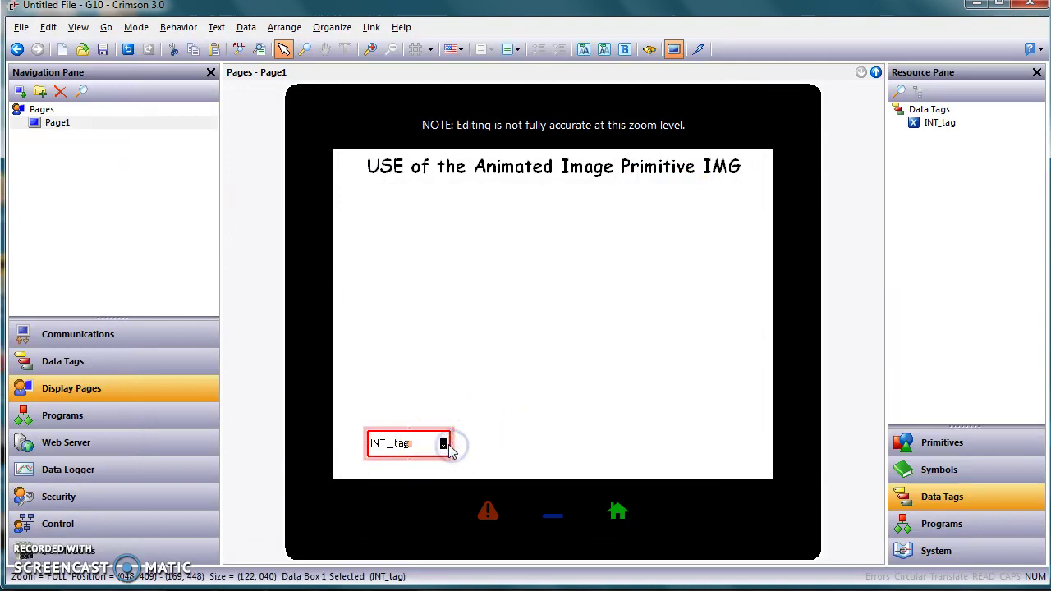
left_click_drag(450, 443, 499, 448)
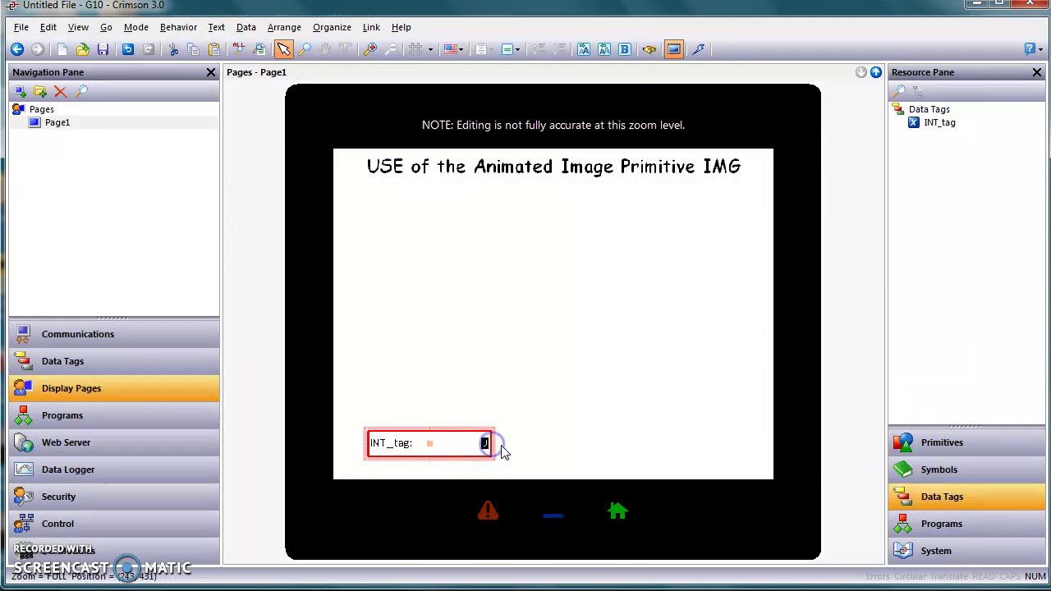
left_click(502, 450)
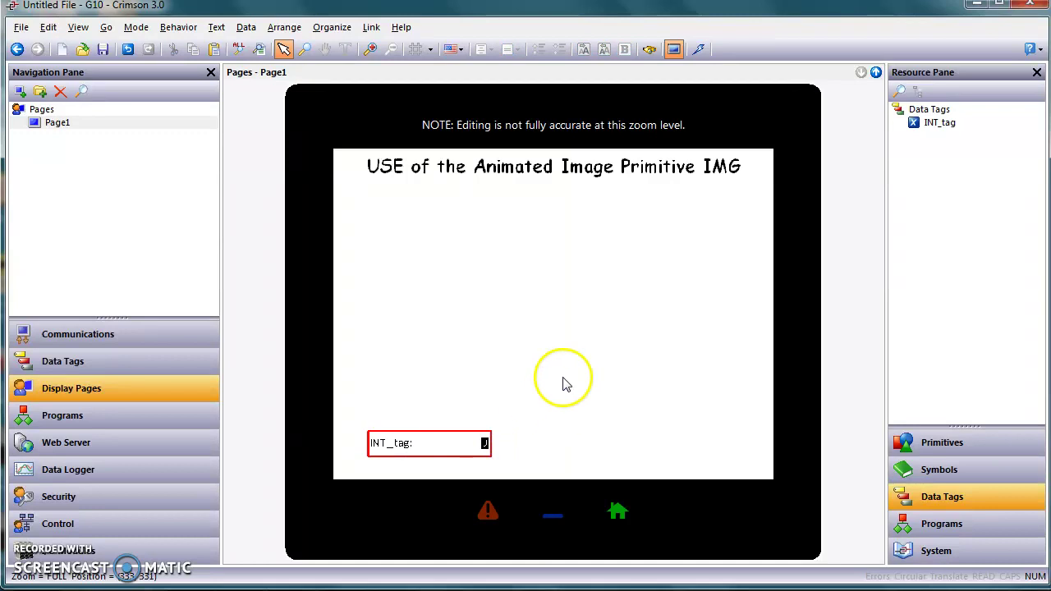
Place a 154x73 Animated Image below the page title and open its properties.
left_click(958, 443)
left_click_drag(1000, 384, 539, 446)
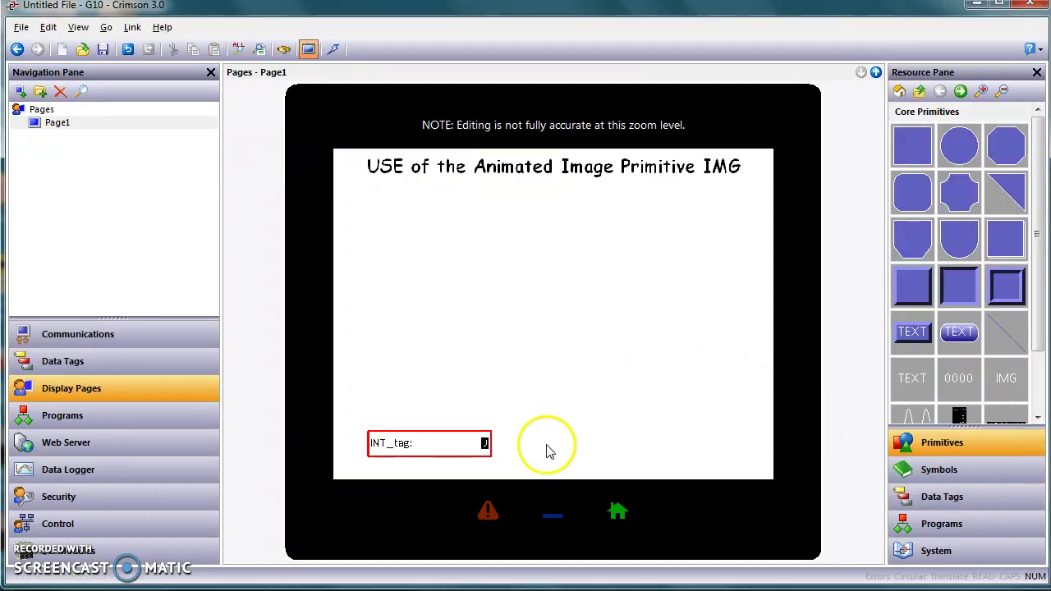
left_click(433, 460)
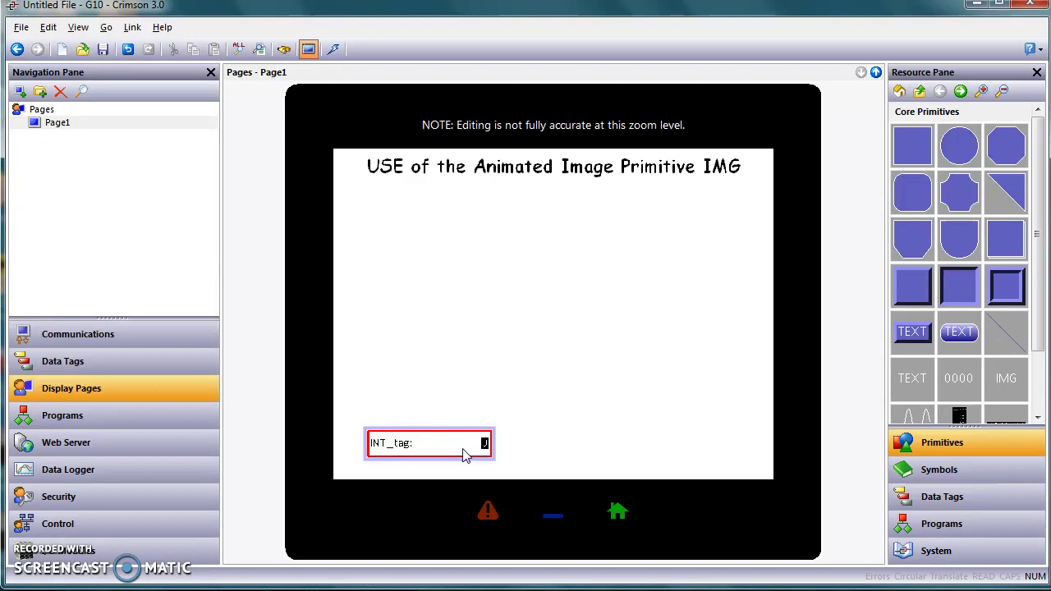
left_click(727, 429)
mouse_move(1006, 377)
left_mouse_down()
mouse_move(1019, 388)
mouse_move(583, 320)
mouse_move(387, 254)
mouse_move(417, 274)
mouse_move(470, 278)
left_mouse_up()
left_click(422, 258)
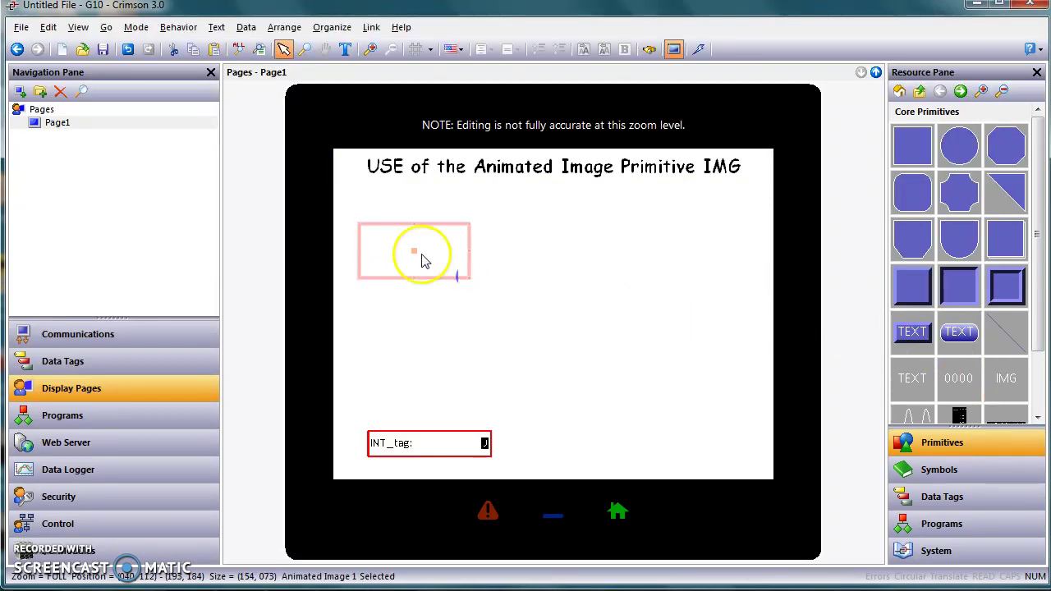
left_click(517, 294)
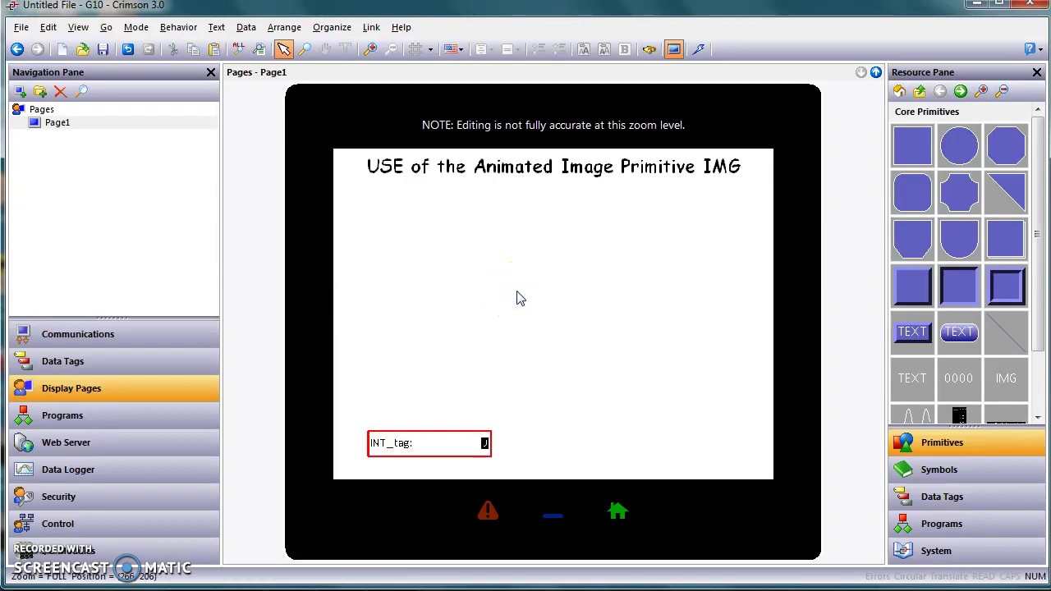
left_click(425, 263)
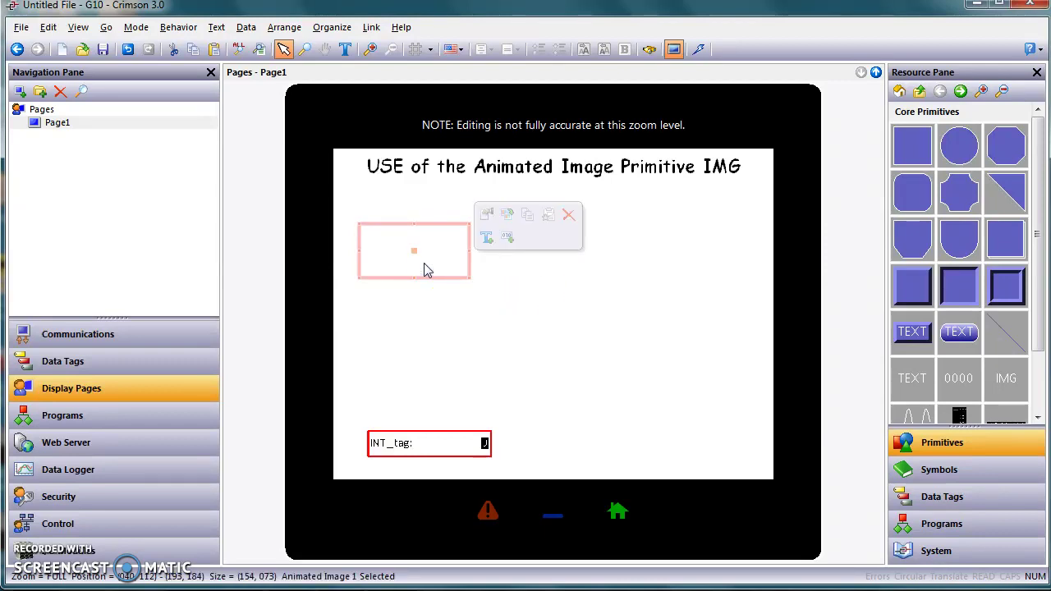
double_click(425, 264)
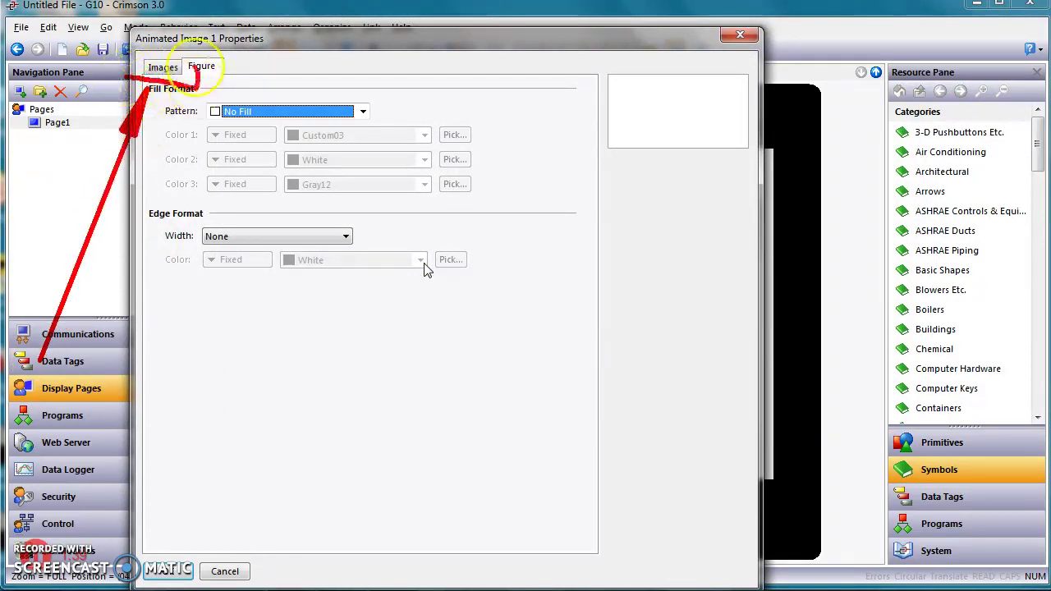
On the Images tab, raise Image Count from 1 to 4.
left_click(162, 66)
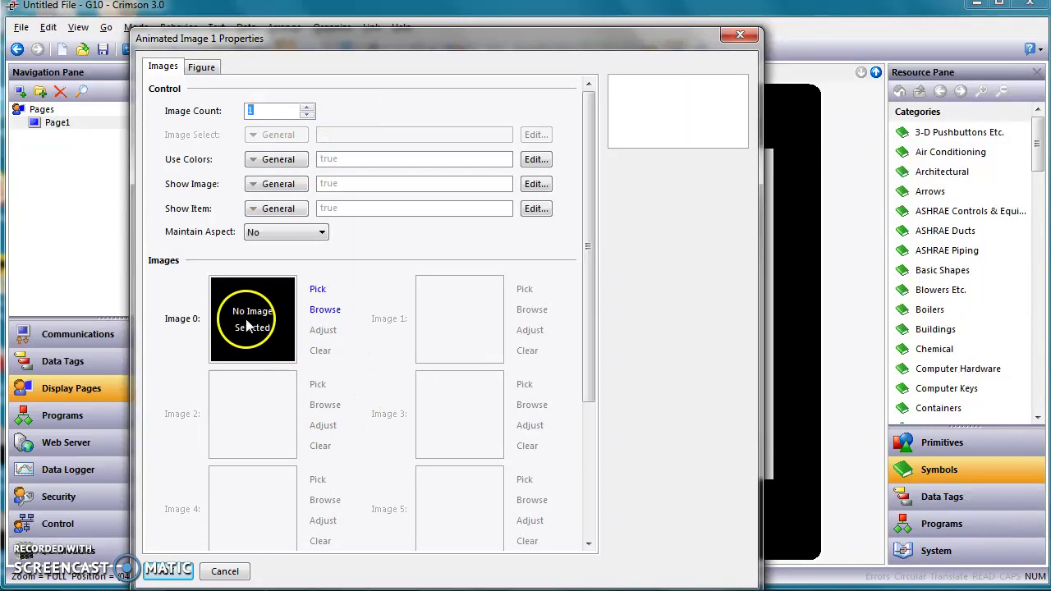
left_click(307, 108)
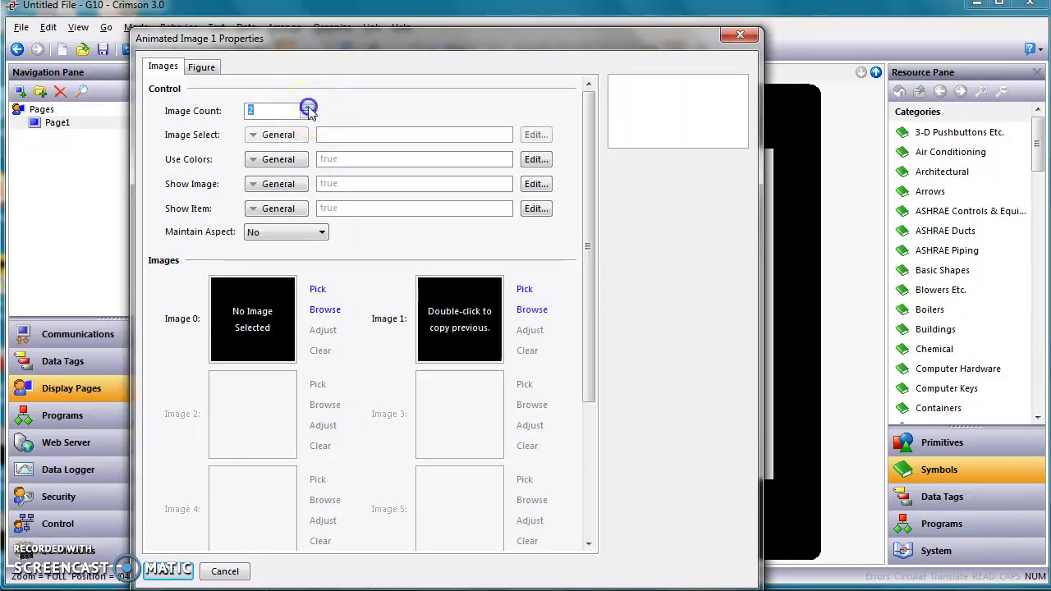
left_click(307, 108)
left_click(307, 107)
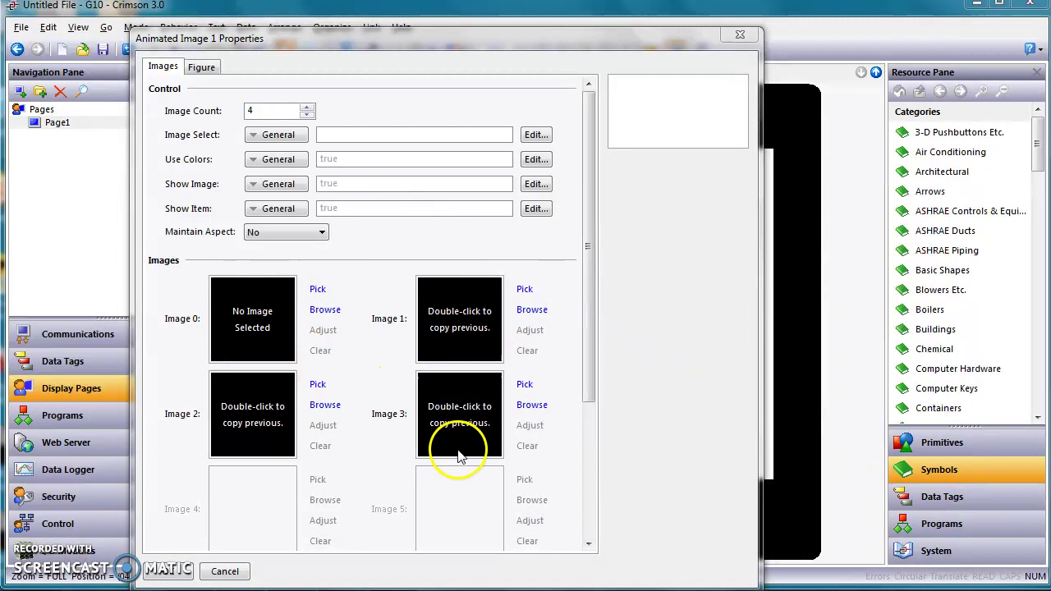
Browse the symbol library to the coloured Long horizontal pipe variants under Pipes.
left_click(1039, 411)
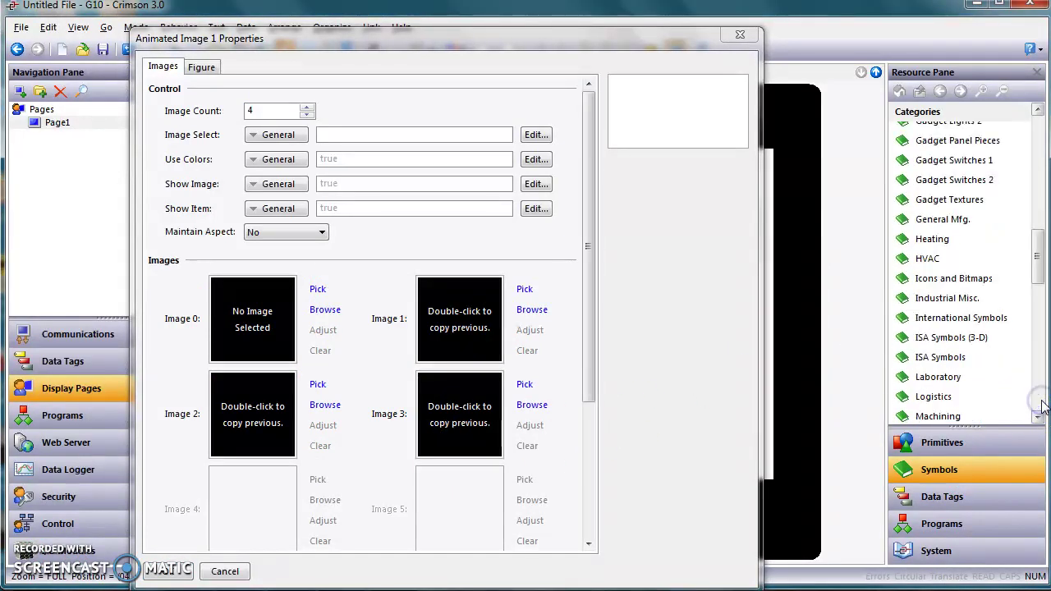
left_click(1040, 405)
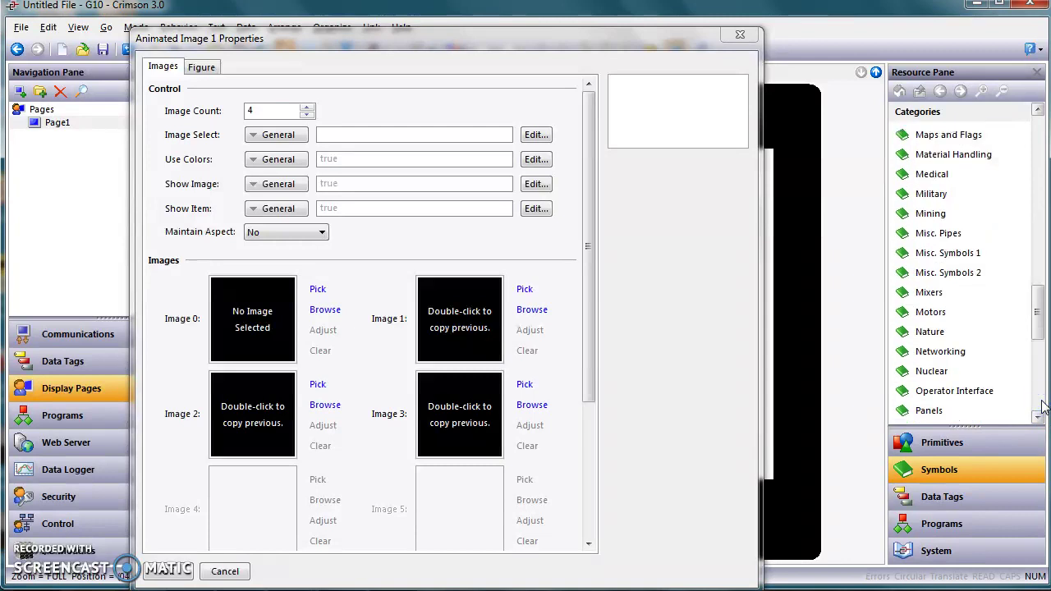
left_click(1042, 407)
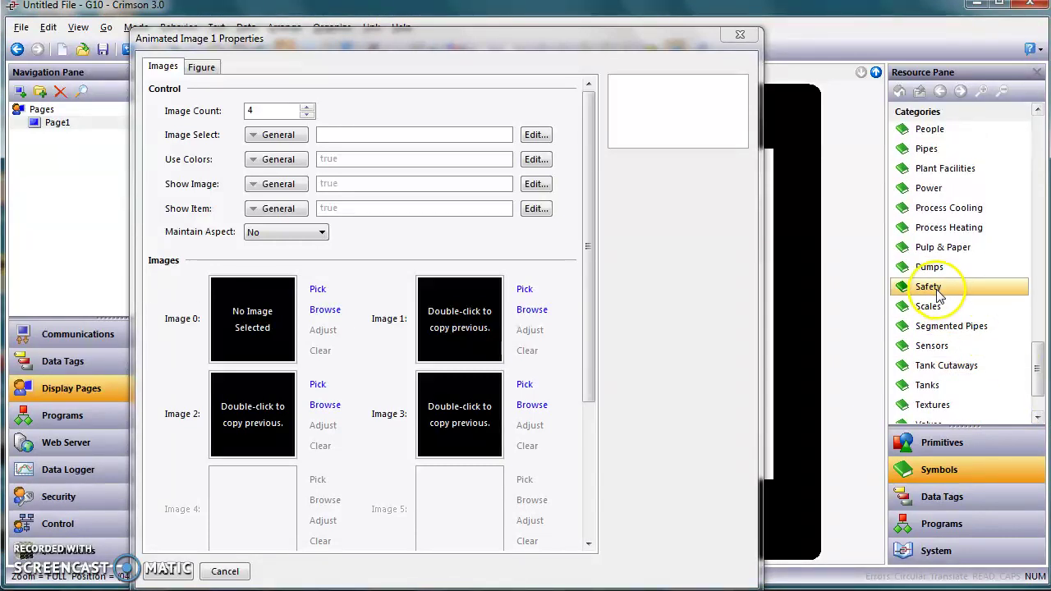
left_click(920, 249)
left_click(928, 148)
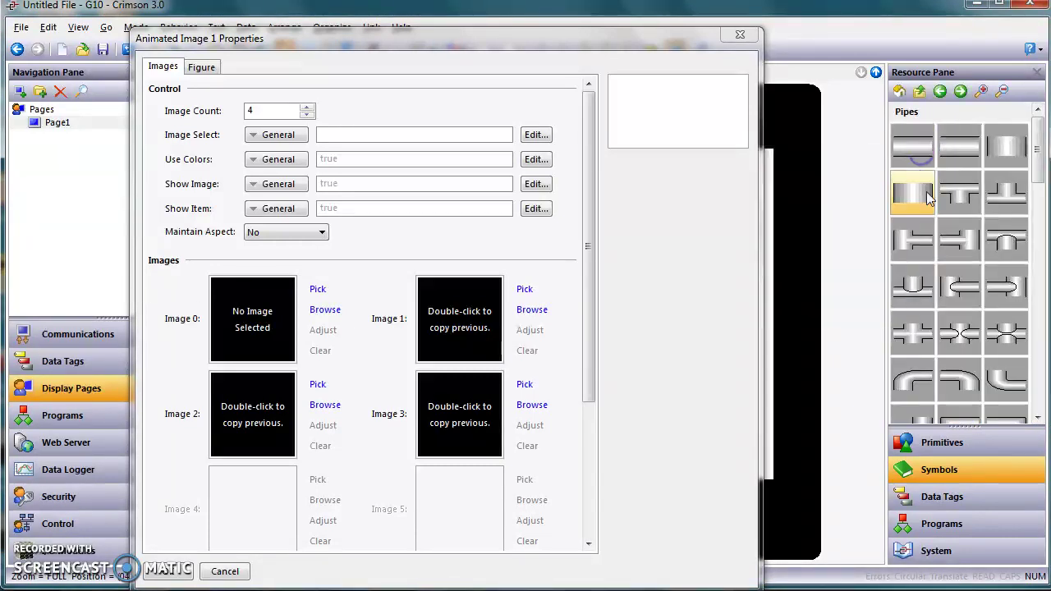
left_click(959, 147)
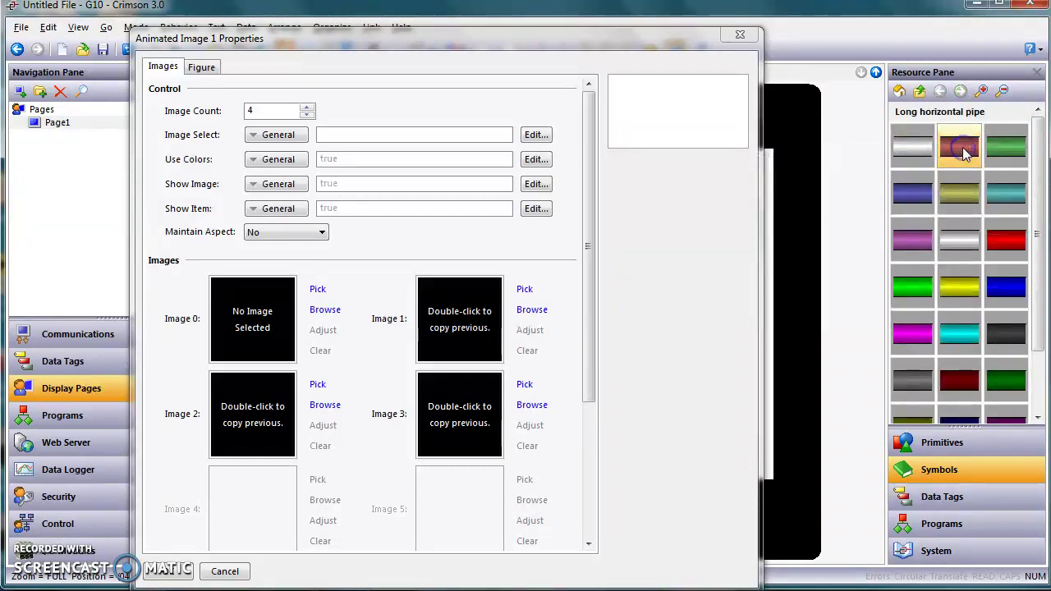
Drag the dark grey, red, white and blue pipes into Image 0 through Image 3.
mouse_move(1018, 237)
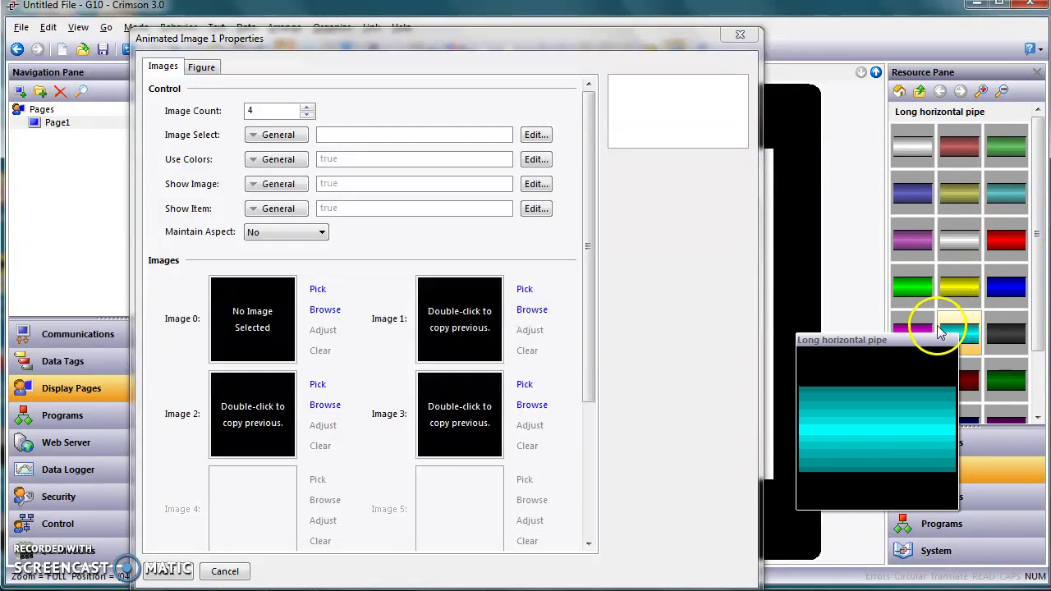
mouse_move(1026, 335)
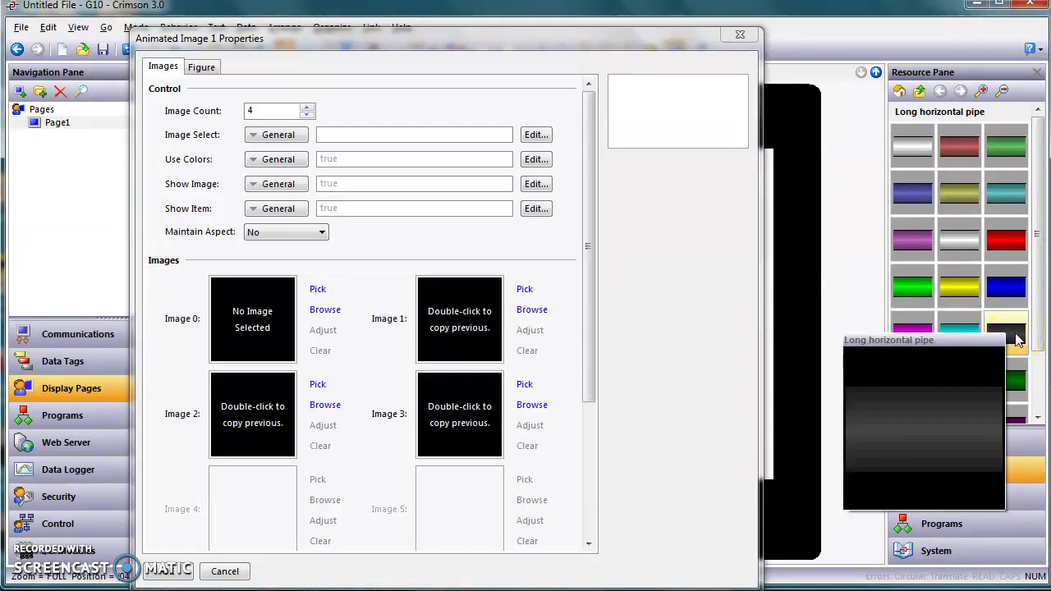
left_click_drag(1017, 338, 271, 316)
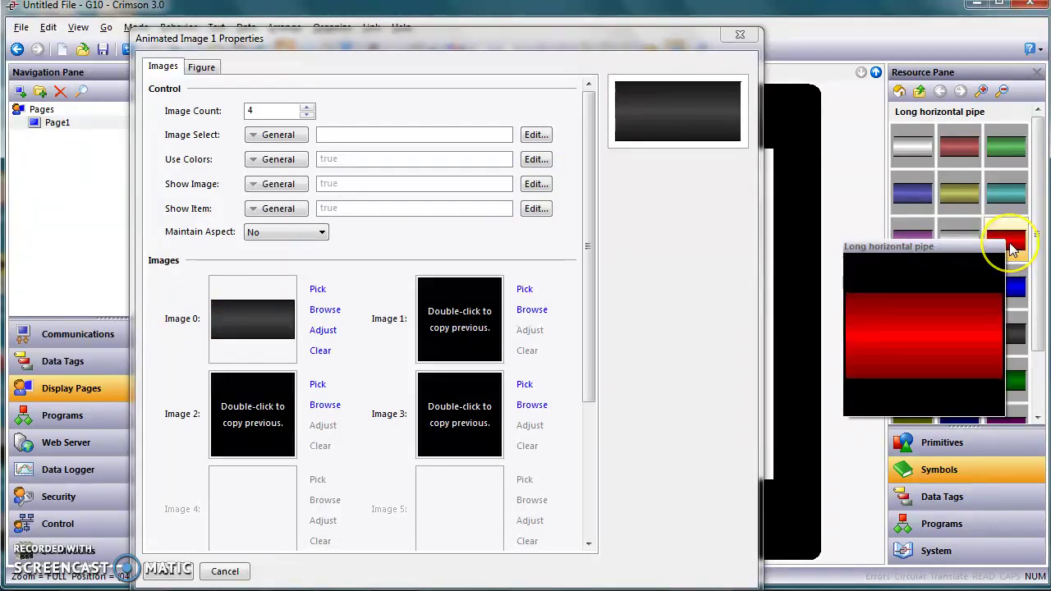
left_click_drag(1013, 250, 471, 327)
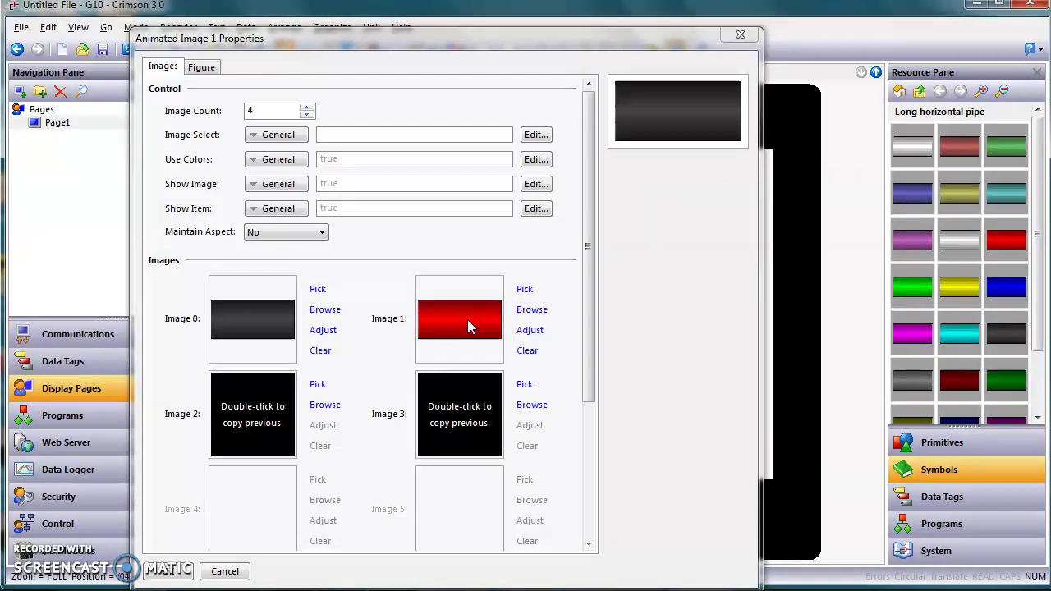
mouse_move(963, 247)
left_click_drag(963, 246, 279, 425)
left_click_drag(1006, 287, 479, 428)
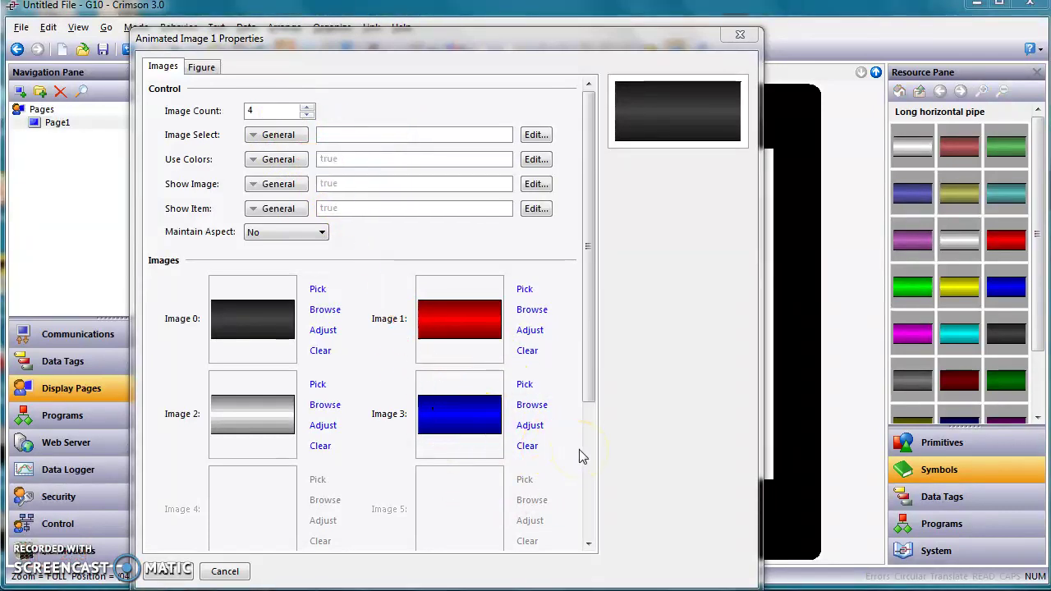
left_click(953, 499)
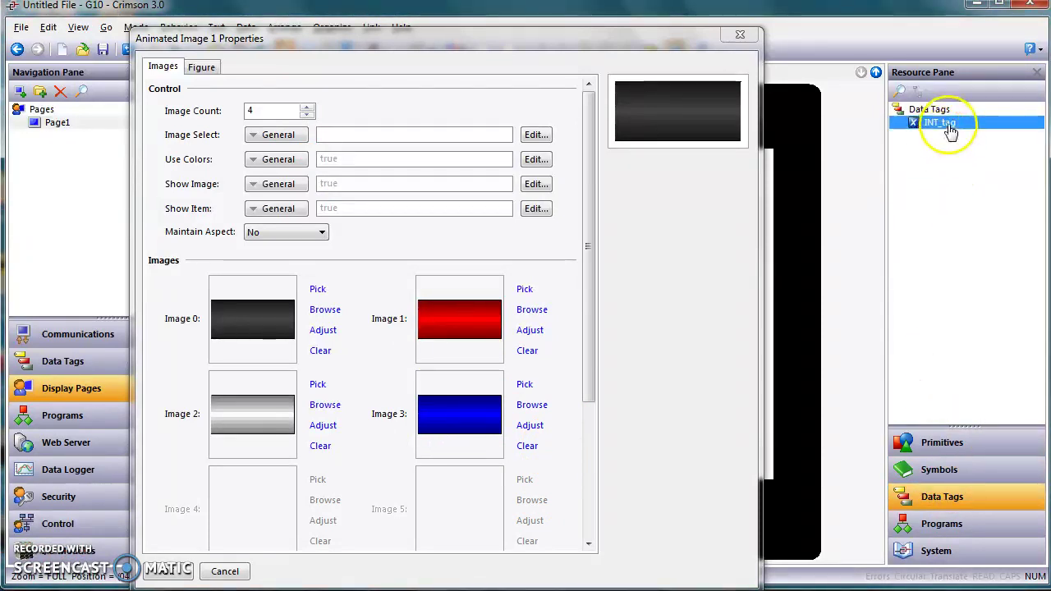
Set Image Select to INT_tag, then shrink the pipe image to 154x38.
left_click_drag(950, 132, 420, 135)
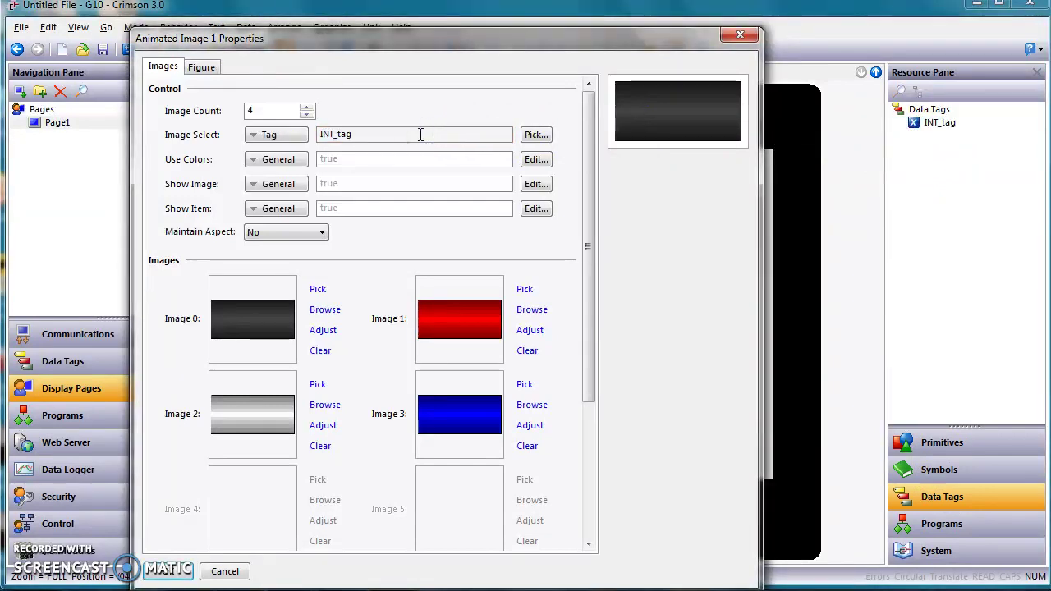
left_click(170, 572)
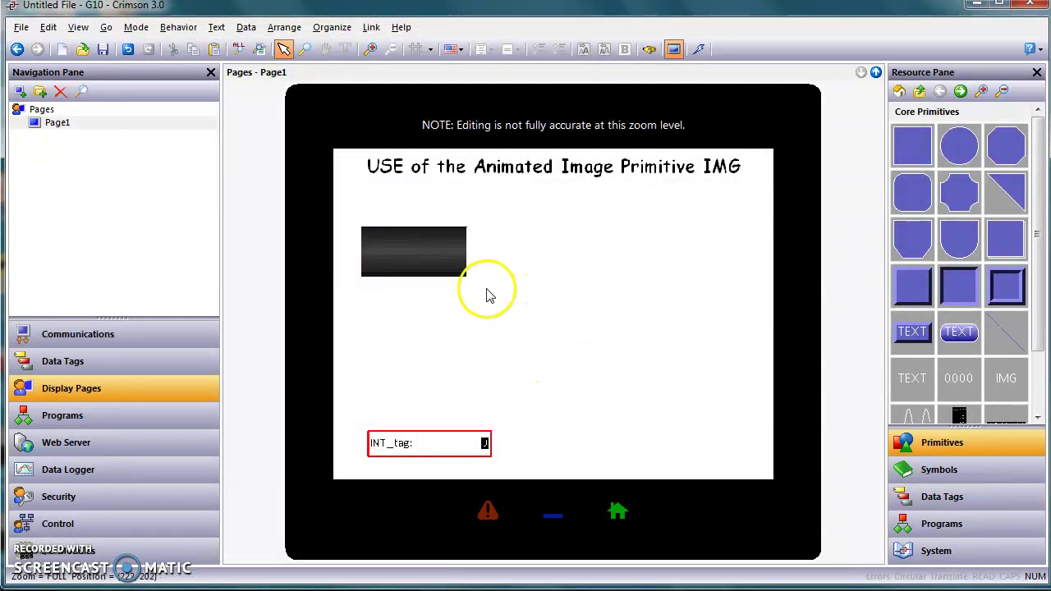
left_click(415, 264)
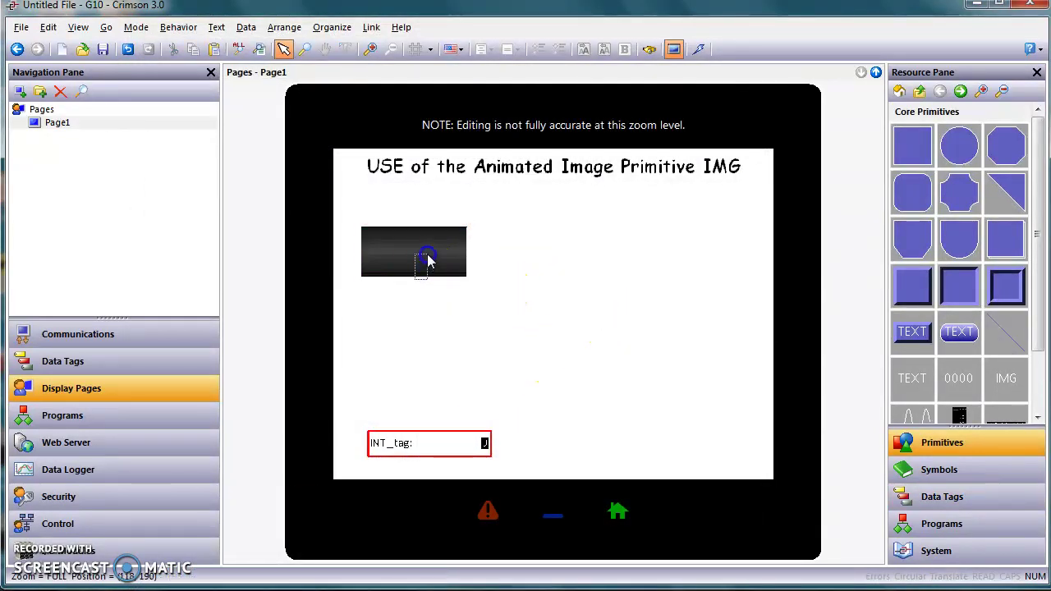
left_click_drag(413, 280, 417, 251)
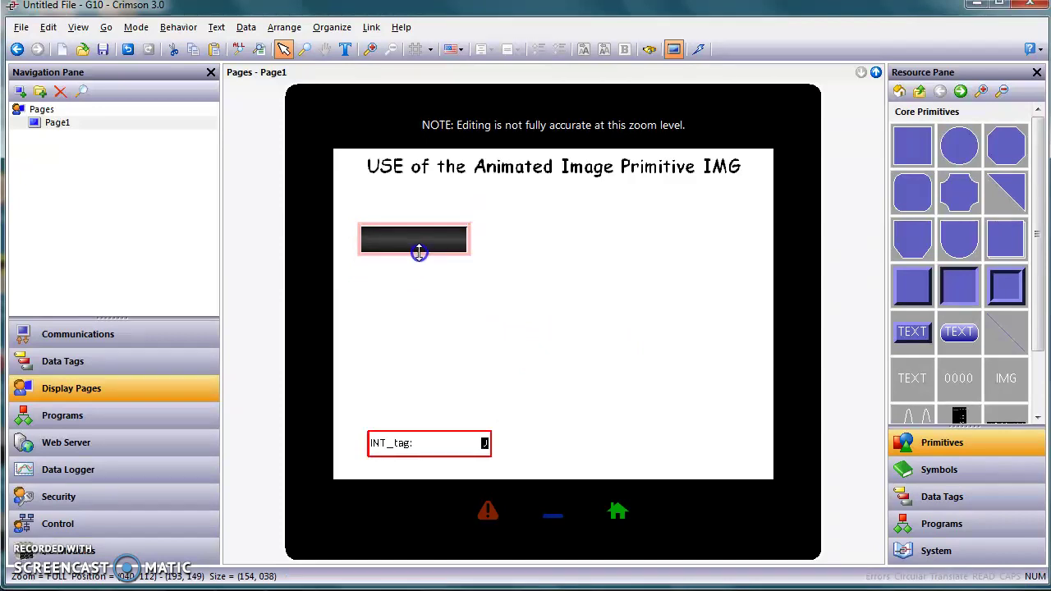
left_click(439, 287)
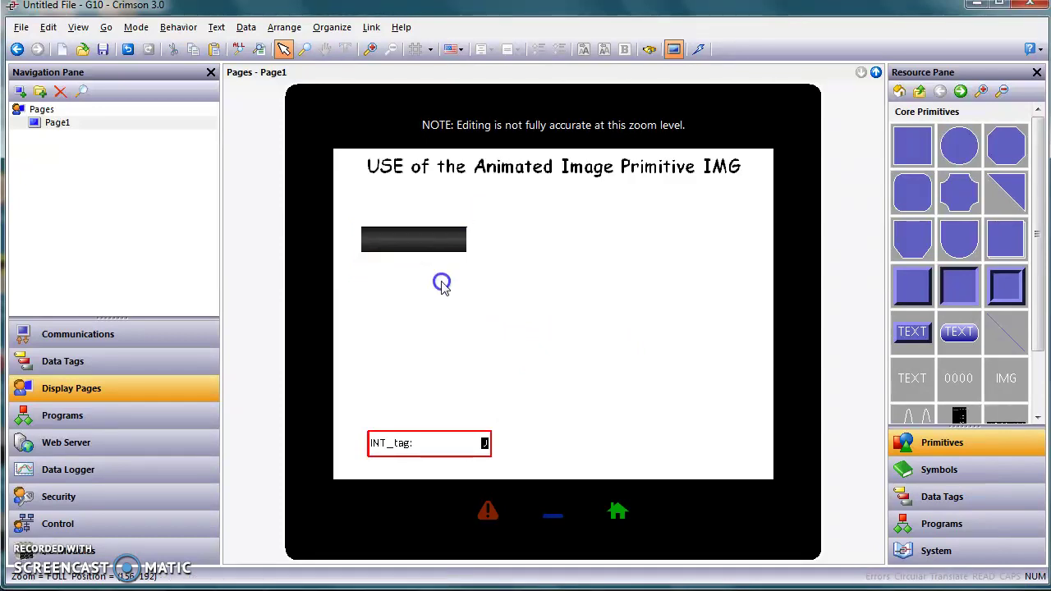
In the emulator, set INT_tag to 1, 2 and 3 to see red, silver and blue pipes.
left_click(699, 50)
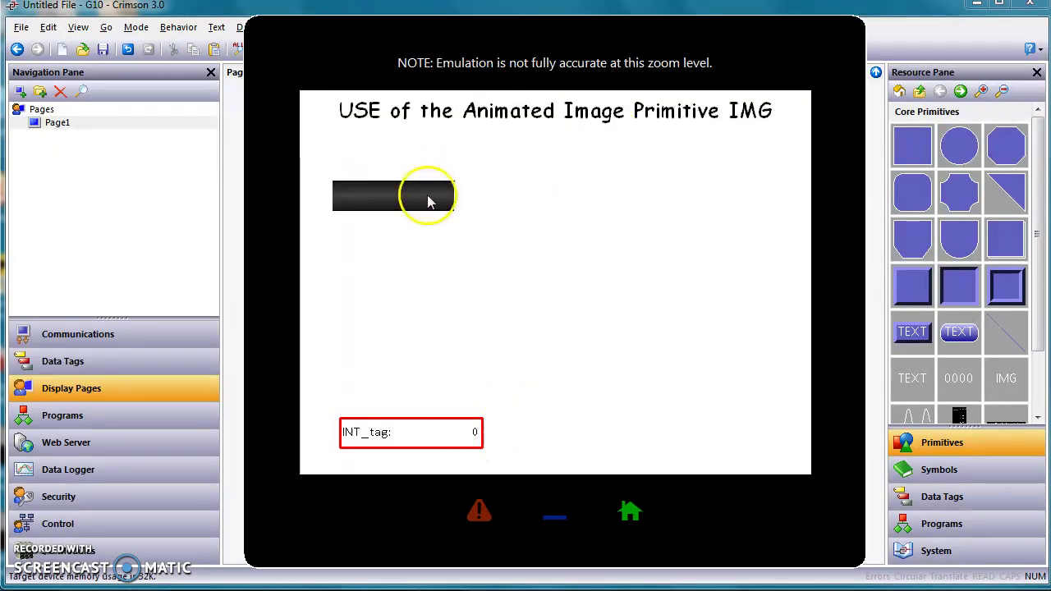
left_click(476, 432)
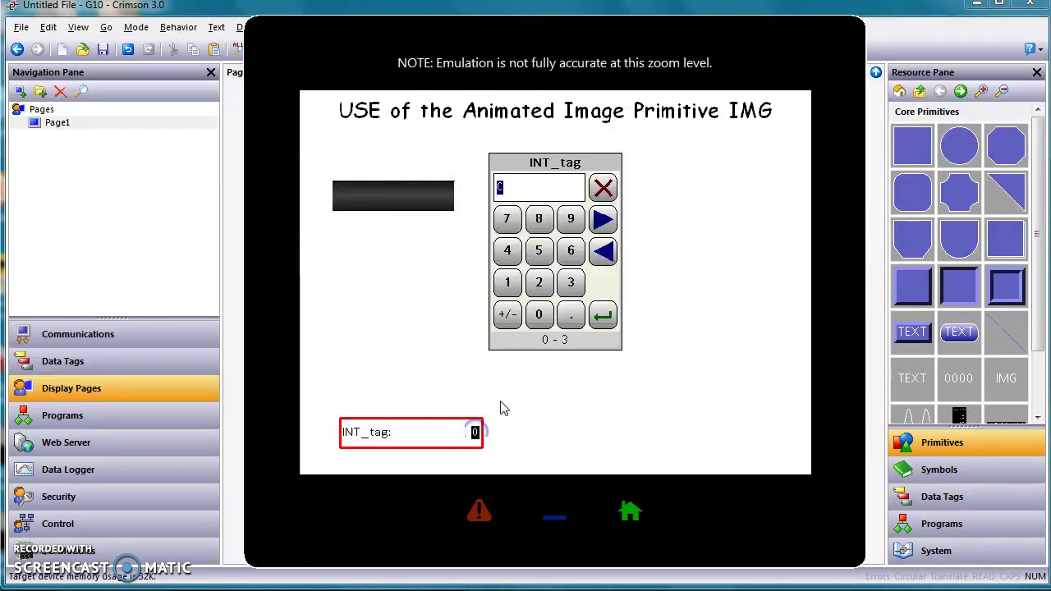
left_click(508, 282)
left_click(602, 315)
left_click(473, 433)
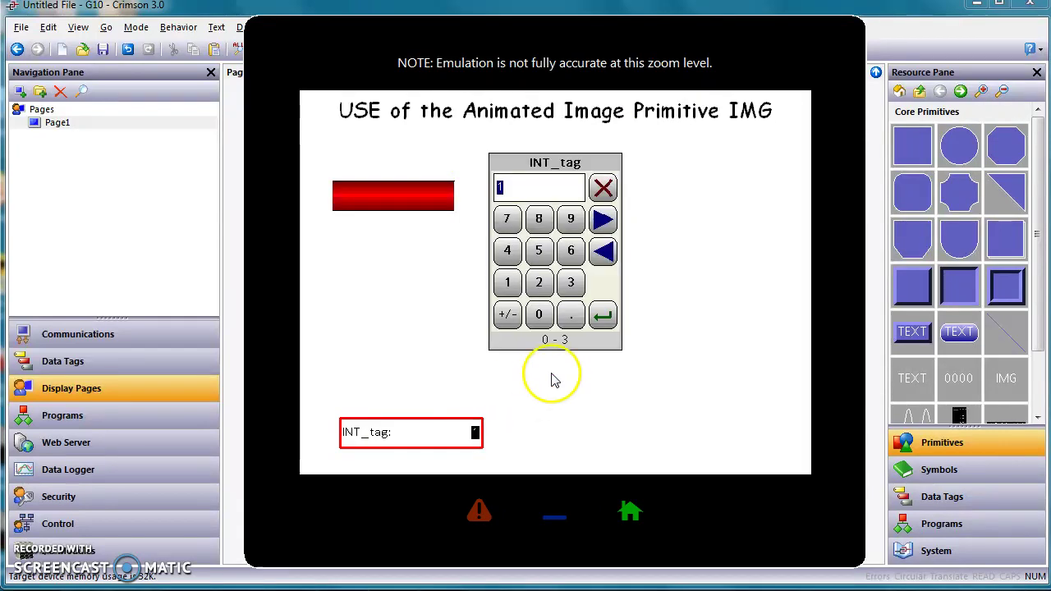
left_click(549, 289)
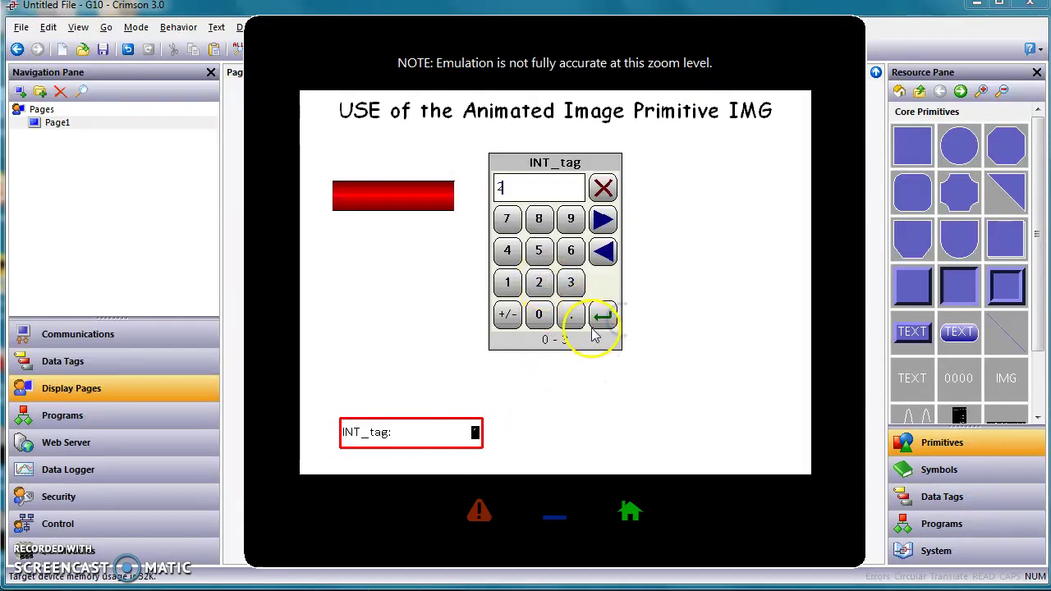
left_click(602, 314)
left_click(473, 434)
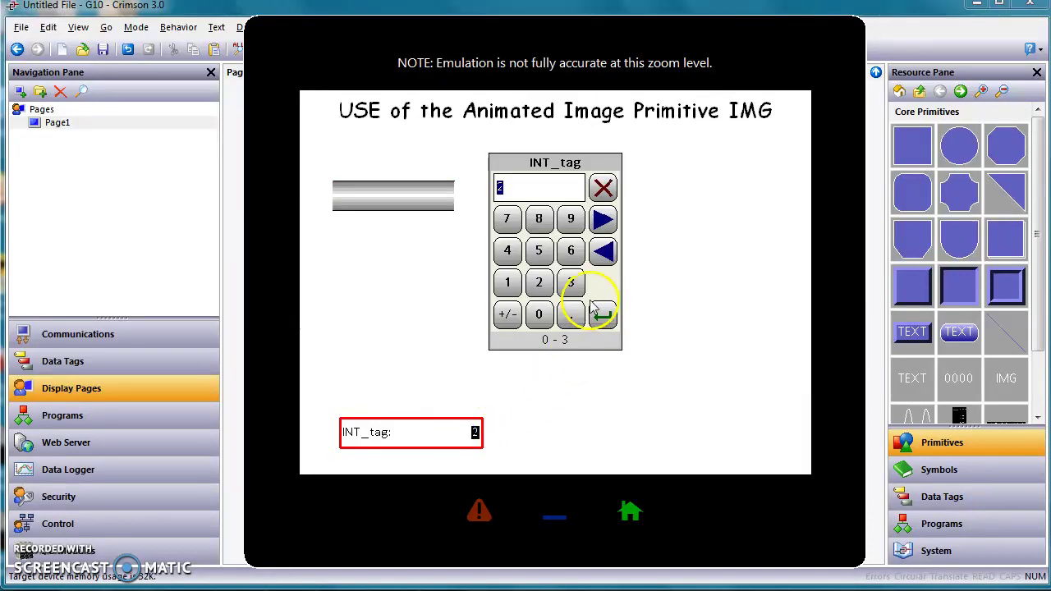
left_click(570, 289)
left_click(614, 318)
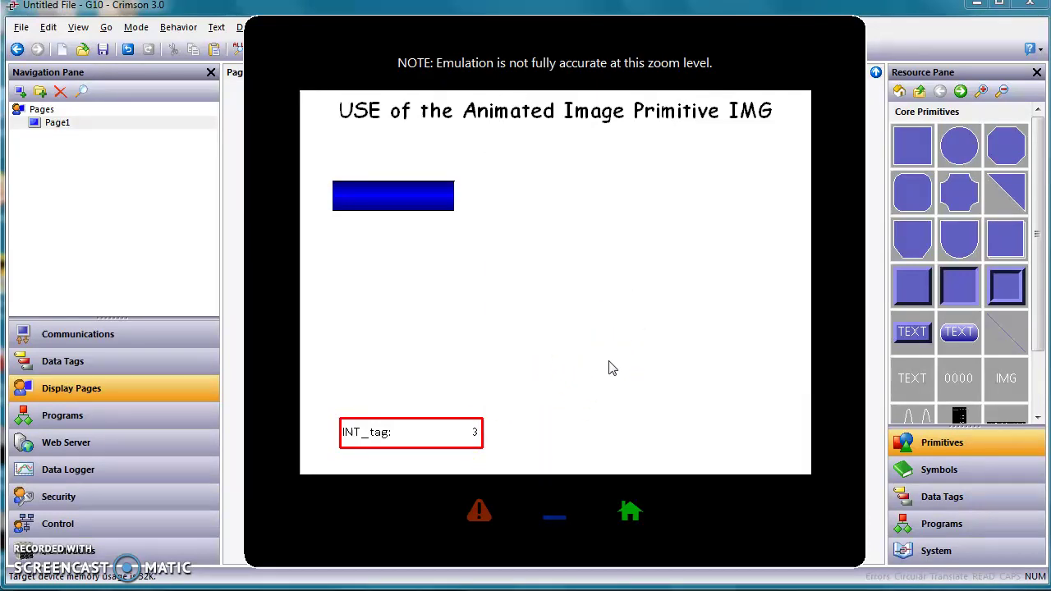
key("Escape")
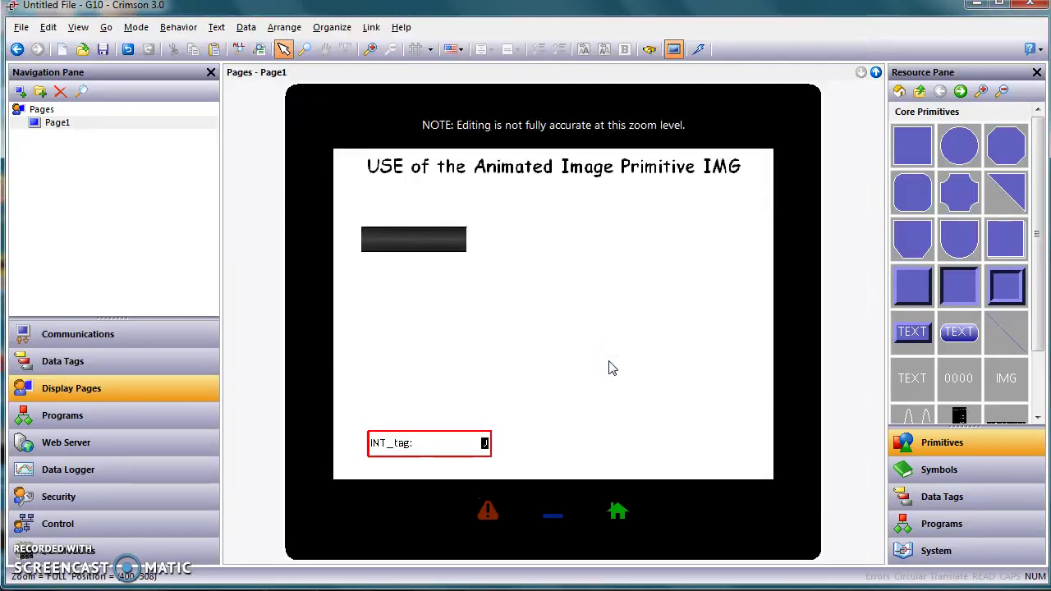
Drag a Long horizontal pipe symbol onto Page1 right of the animated pipe.
left_click(614, 365)
left_click(922, 89)
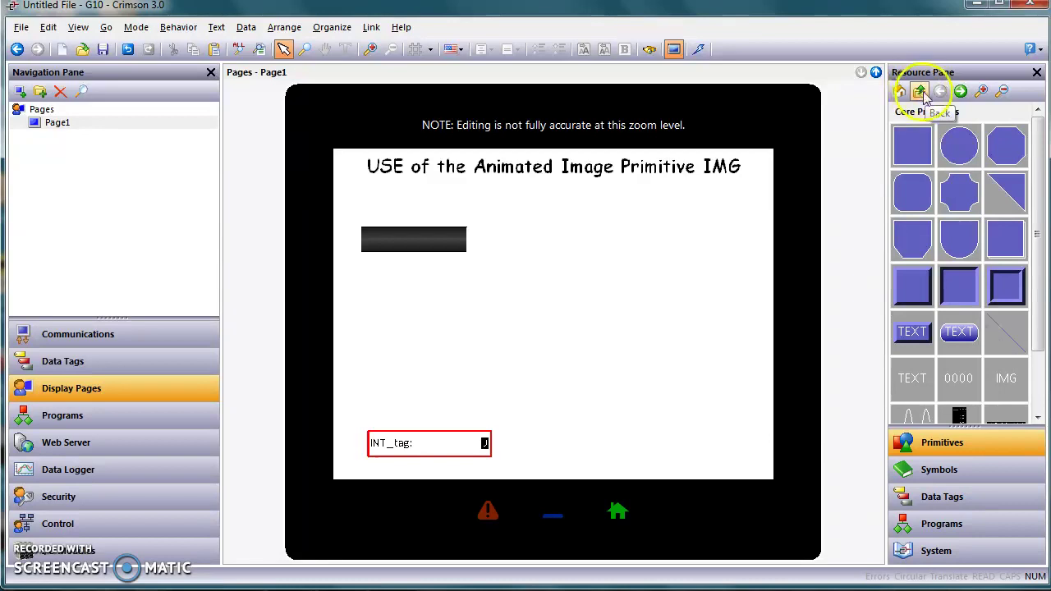
left_click(923, 92)
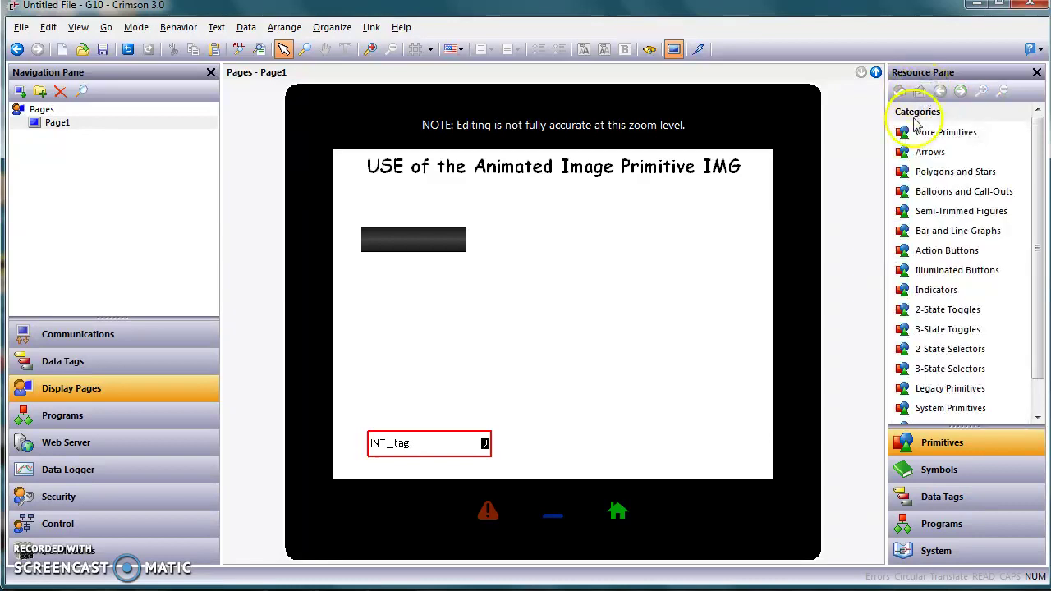
left_click(944, 473)
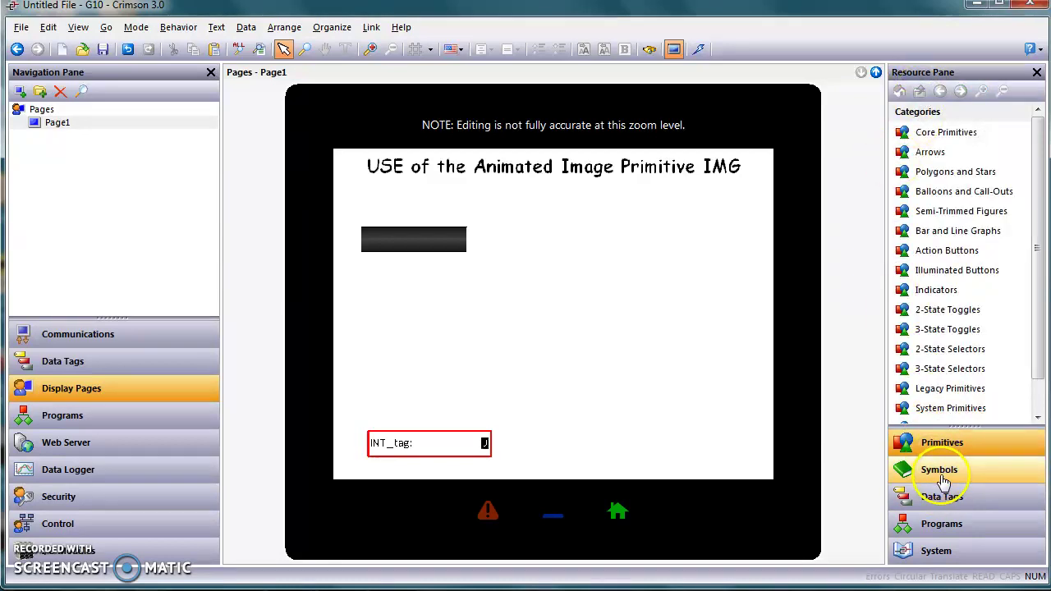
mouse_move(969, 238)
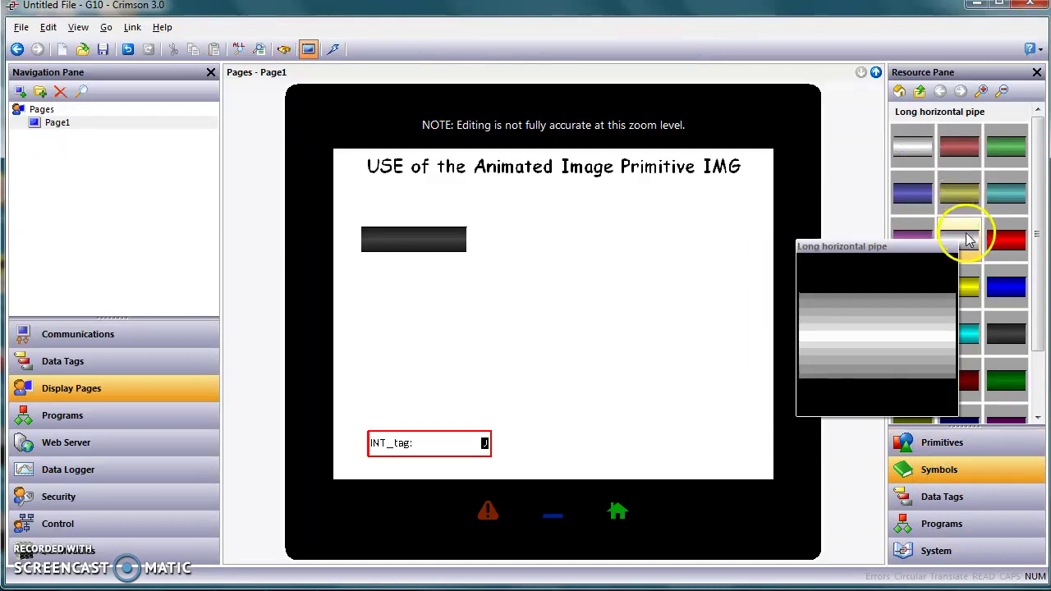
left_click_drag(969, 238, 555, 245)
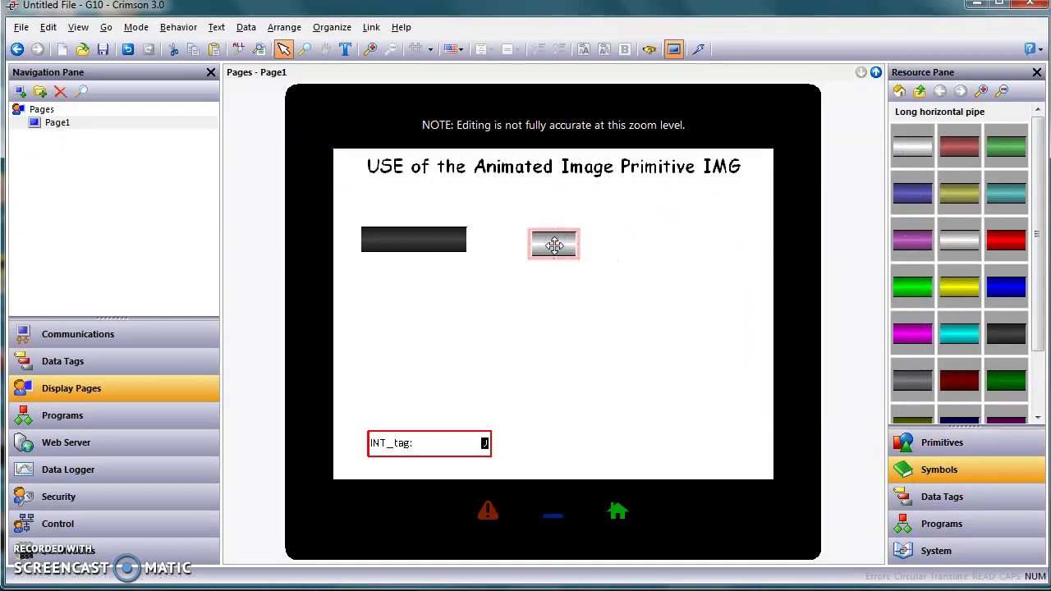
left_click(560, 246)
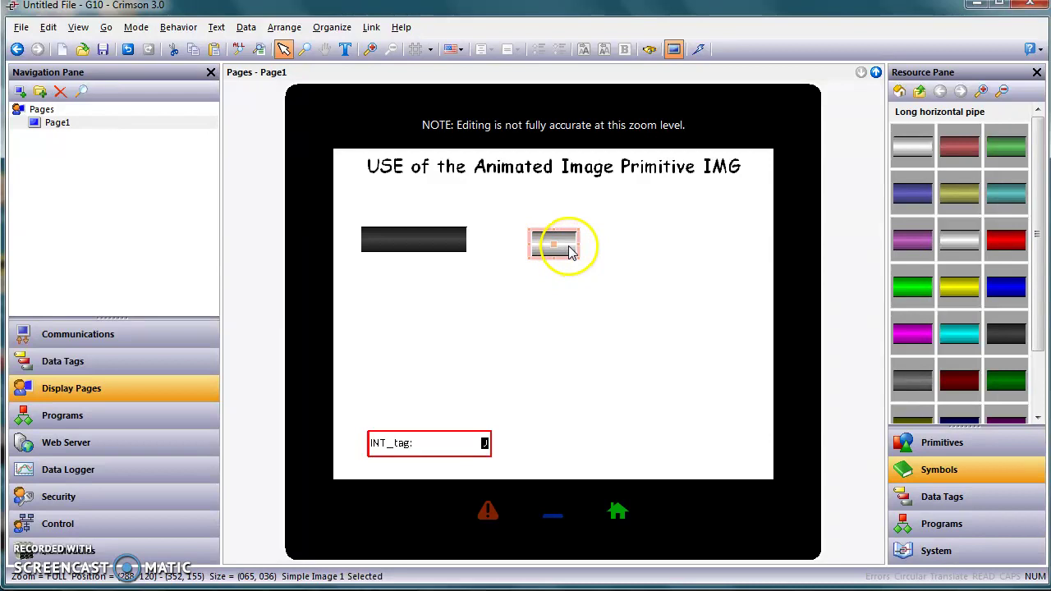
Set the pipe image's Use Colors to INT_tag and its image to the cyan pipe.
double_click(570, 250)
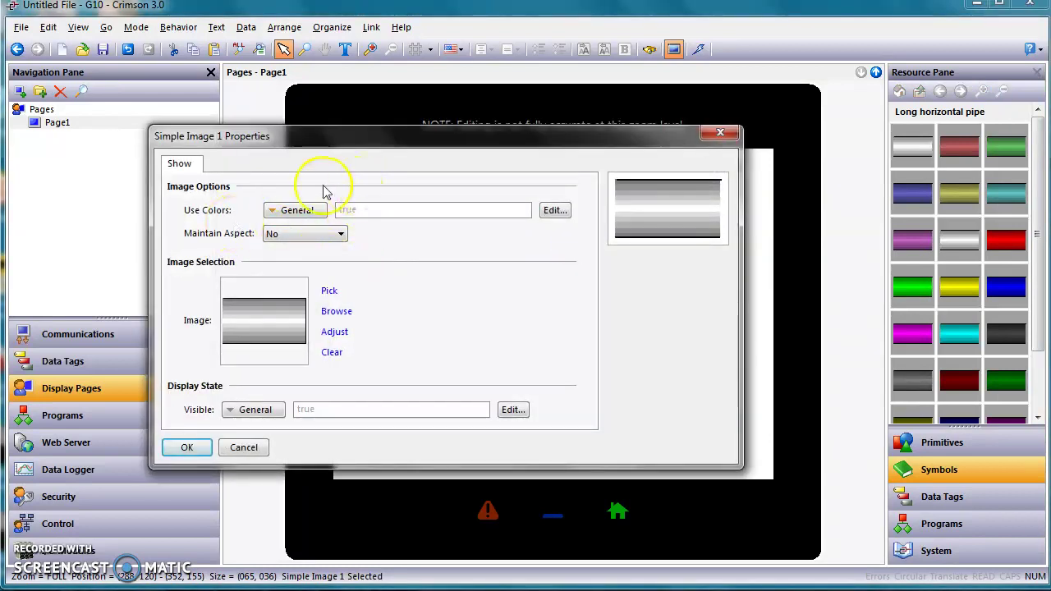
left_click(926, 497)
left_click_drag(939, 123, 382, 212)
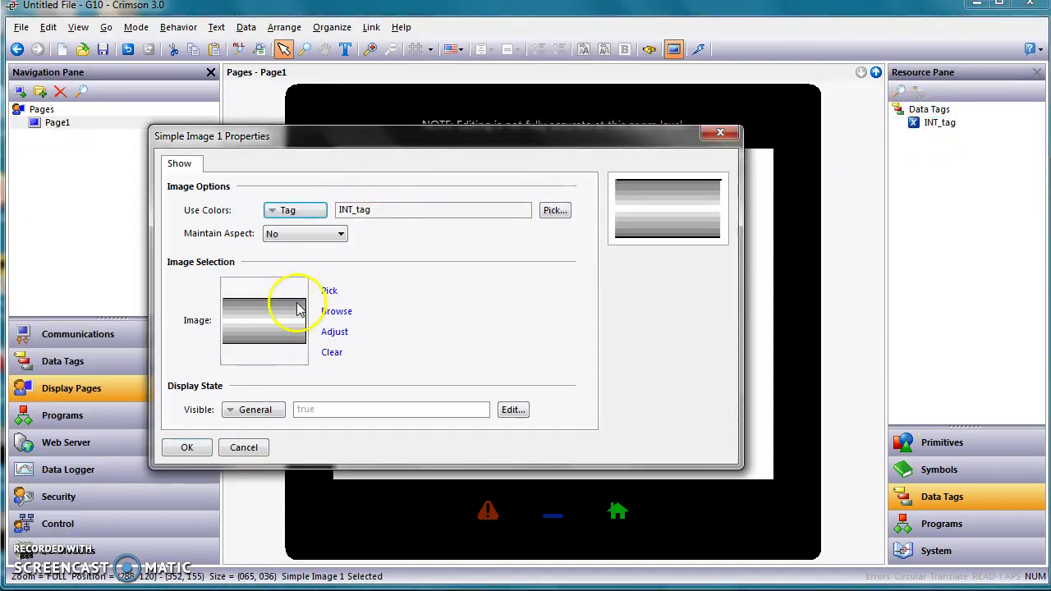
left_click(938, 479)
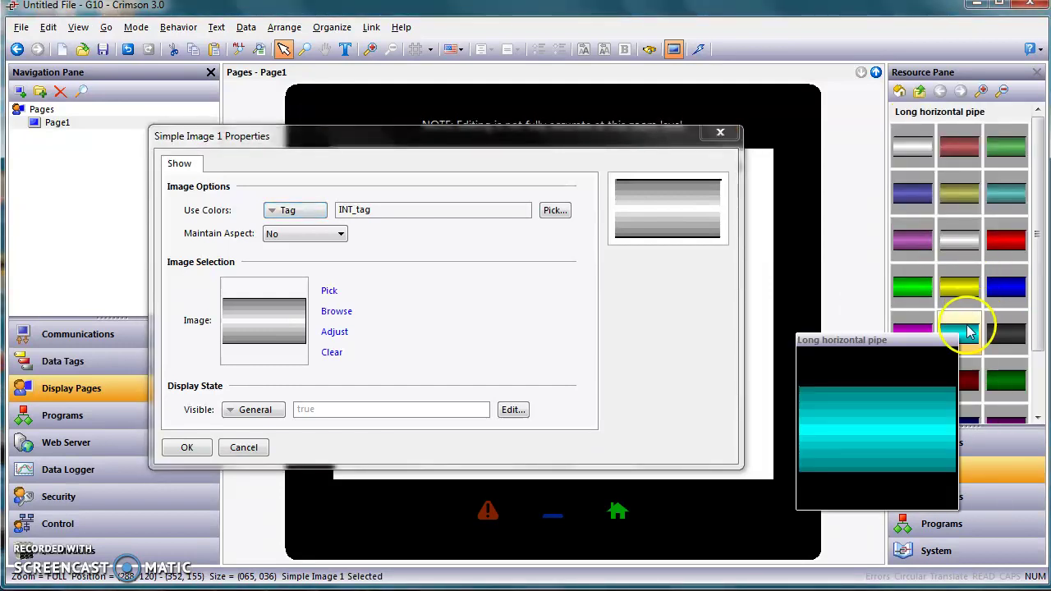
left_click_drag(965, 340, 300, 328)
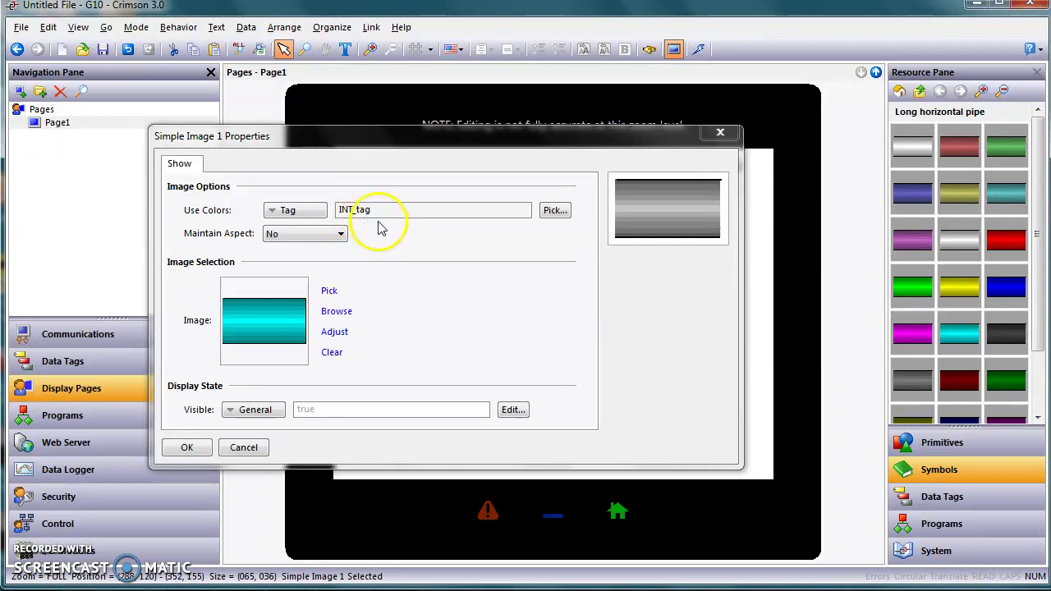
Apply the new image settings, run the page in the emulator, and set INT_tag to 1.
left_click(187, 450)
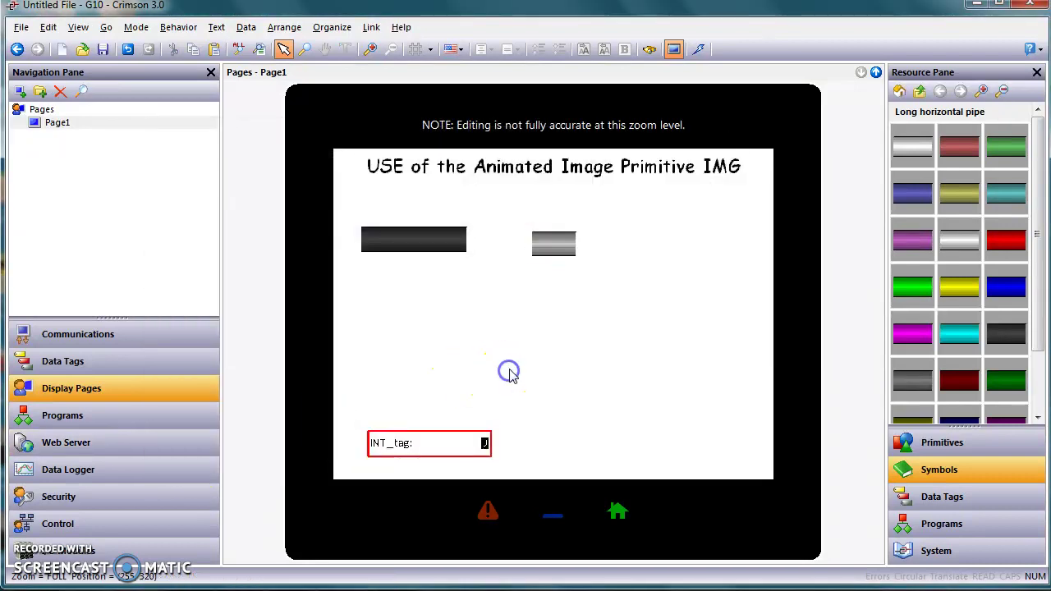
left_click(700, 49)
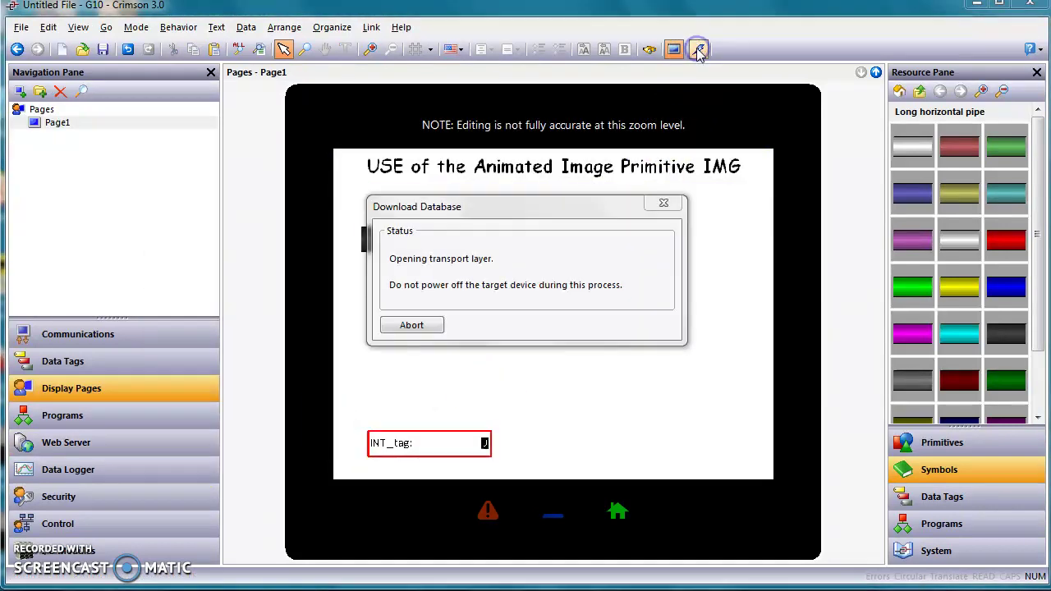
left_click(474, 433)
left_click(501, 283)
left_click(605, 321)
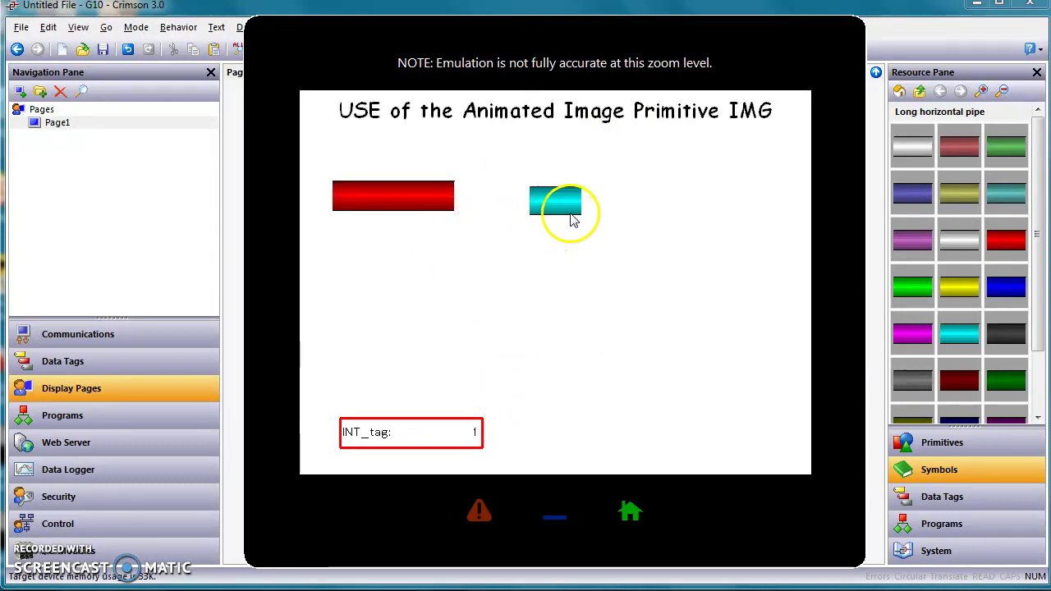
Set INT_tag to 2, then to 0, comparing the animated and simple pipe colours.
left_click(473, 433)
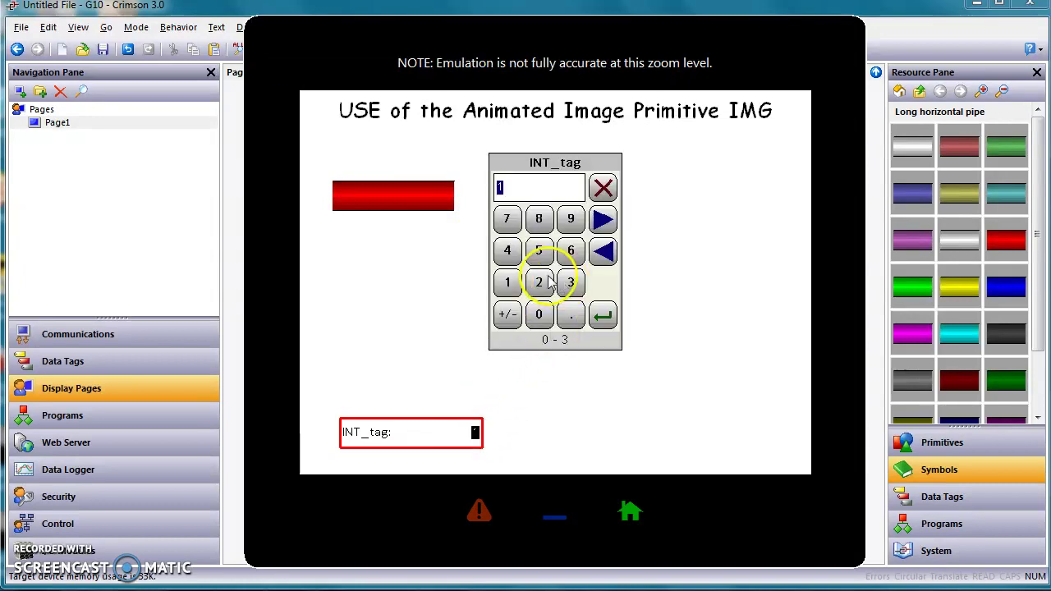
left_click(603, 313)
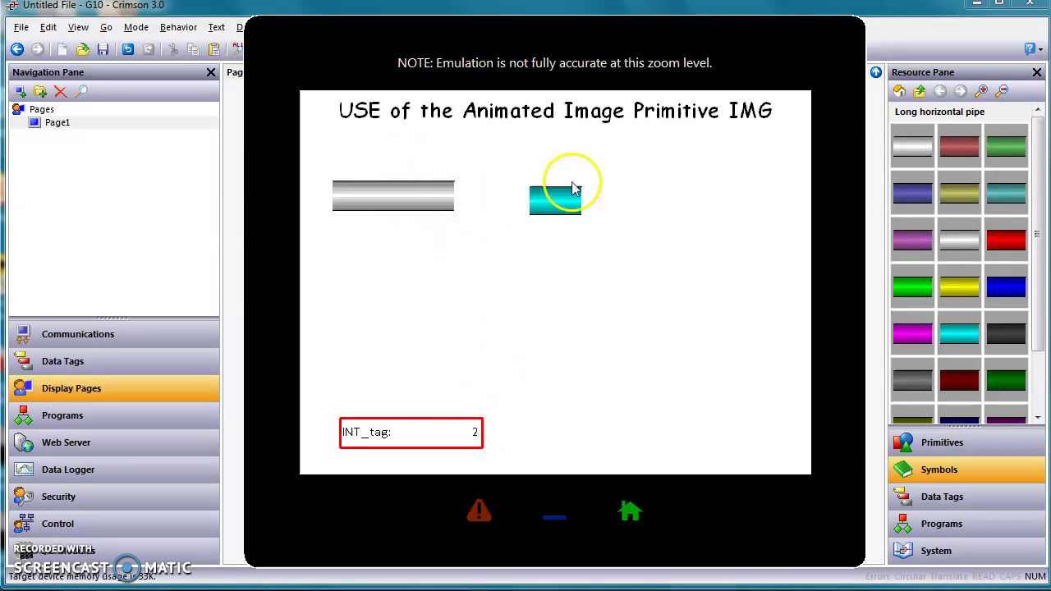
left_click(476, 433)
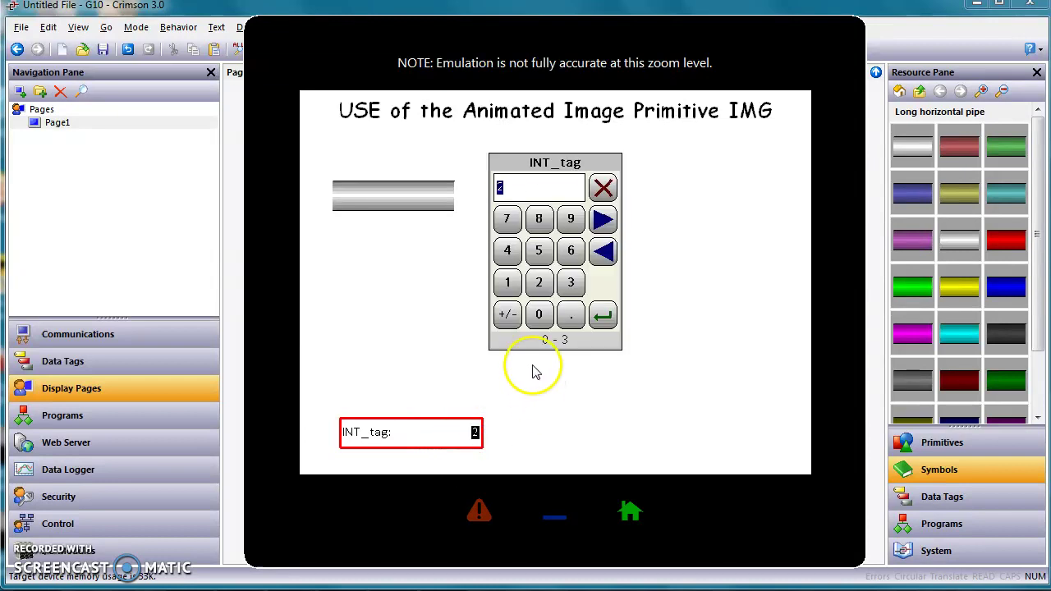
left_click(538, 322)
left_click(603, 315)
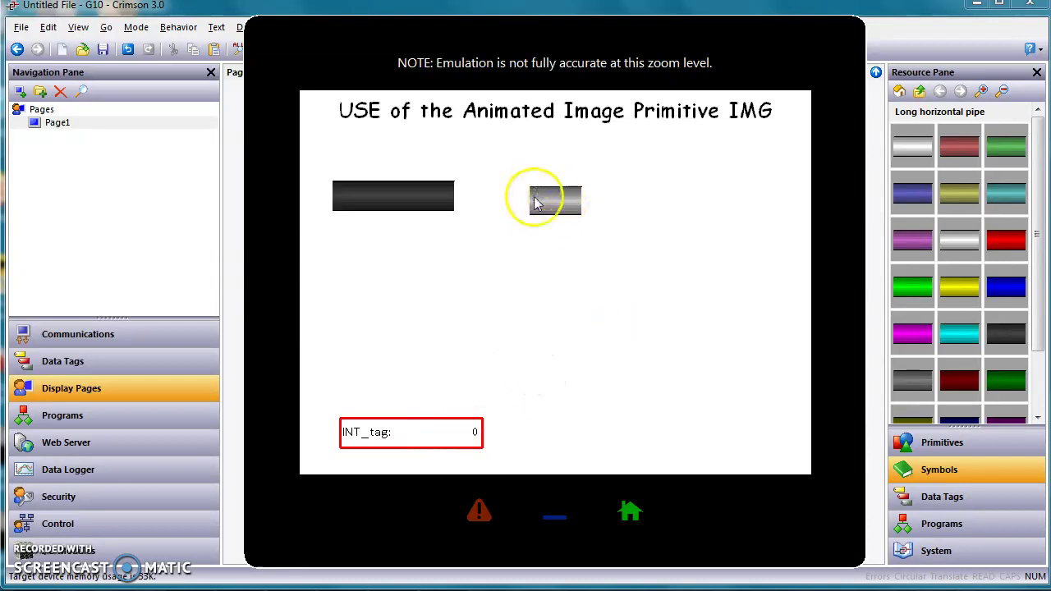
left_click(541, 352)
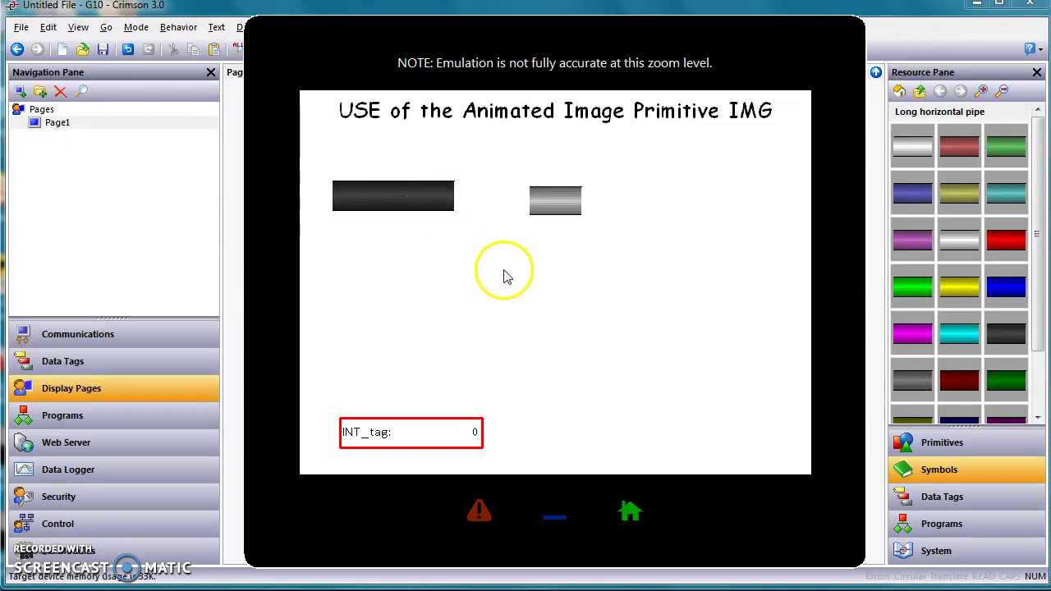
key("Escape")
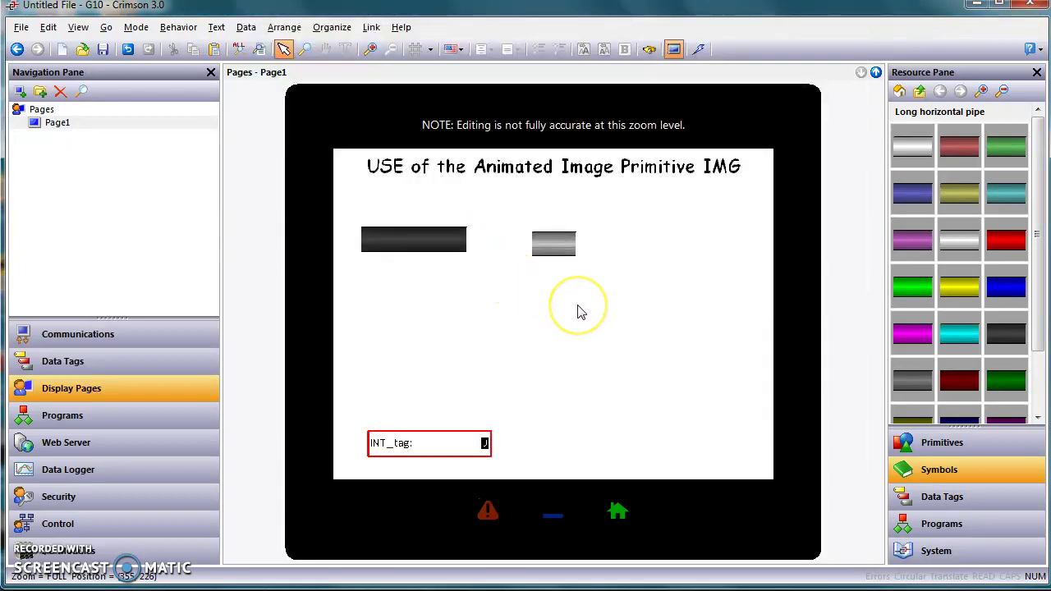